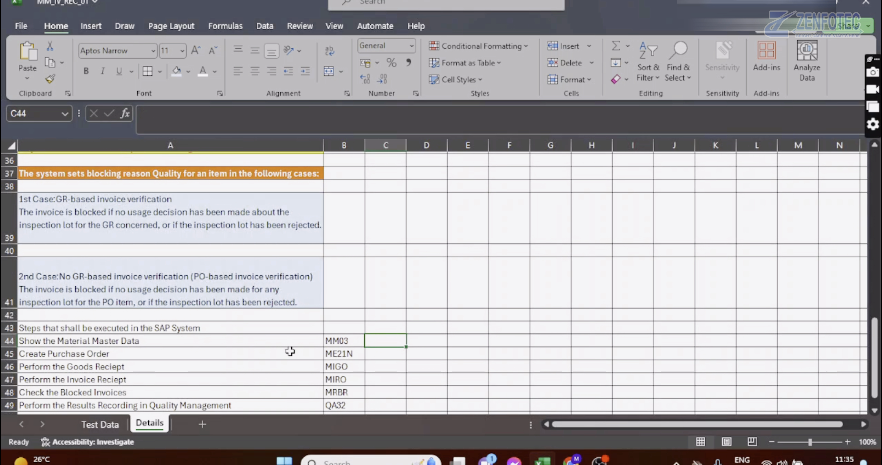
Step: Review the transaction codes for purchase order, goods receipt and invoice receipt in the list of SAP process steps
left_click(343, 354)
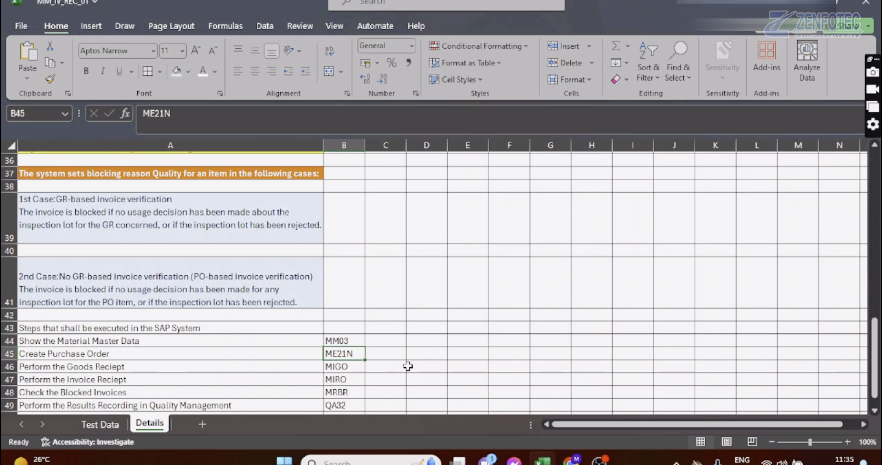
scroll(408, 358, "down", 1)
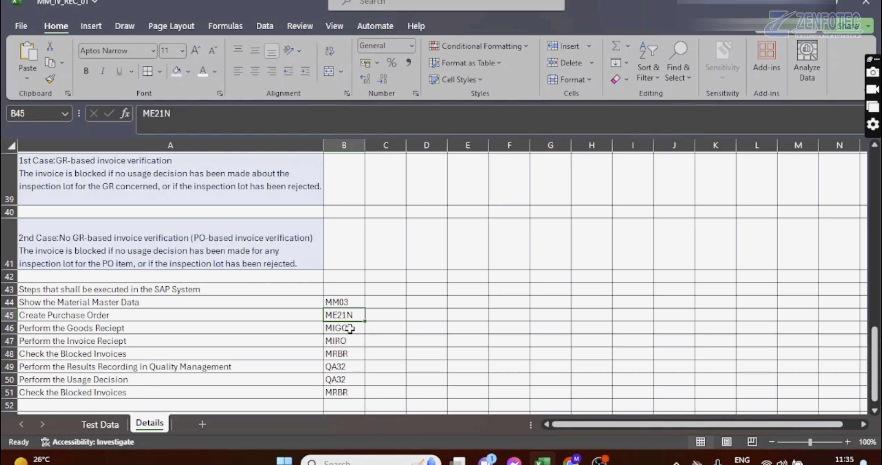
left_click(350, 329)
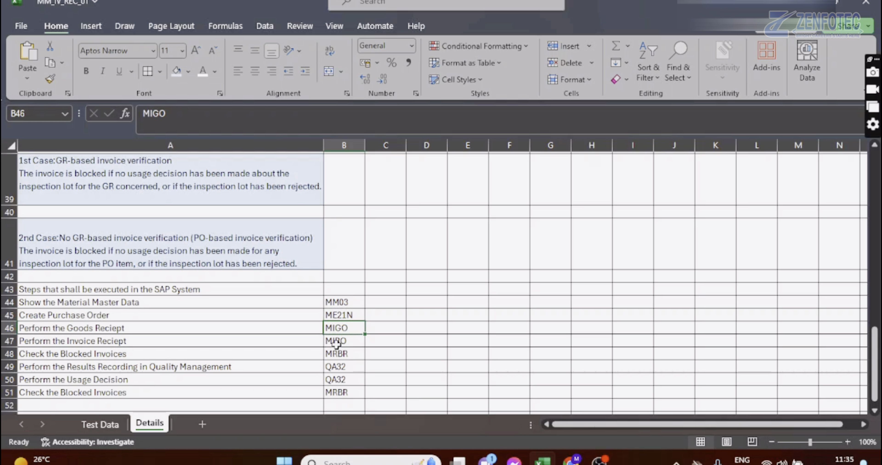
left_click(337, 343)
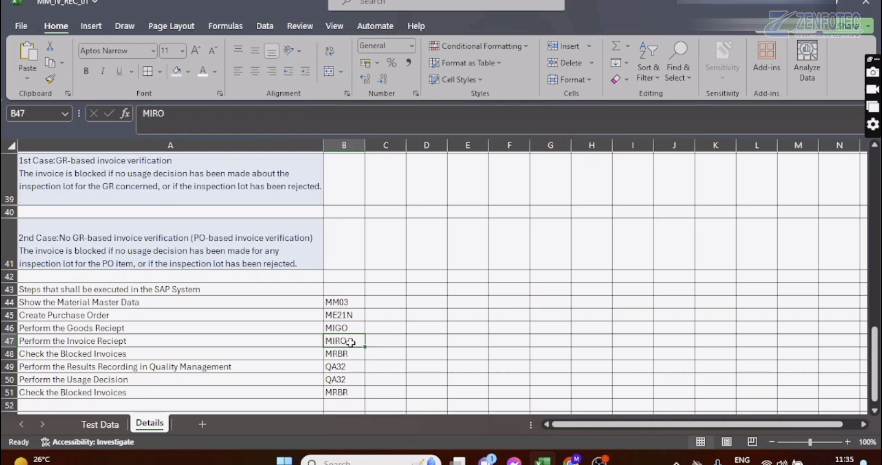
left_click(345, 328)
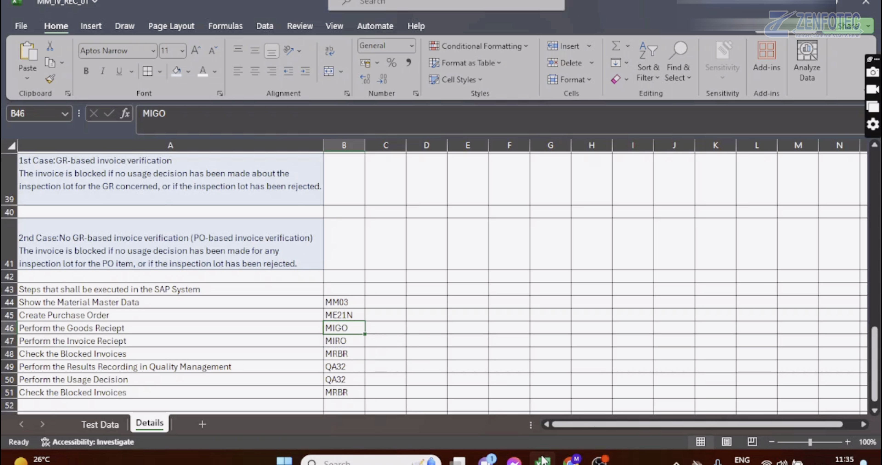
Step: Switch to the SAP session showing Easy Access and start transaction ME21N to create a purchase order
mouse_move(568, 460)
left_click(569, 424)
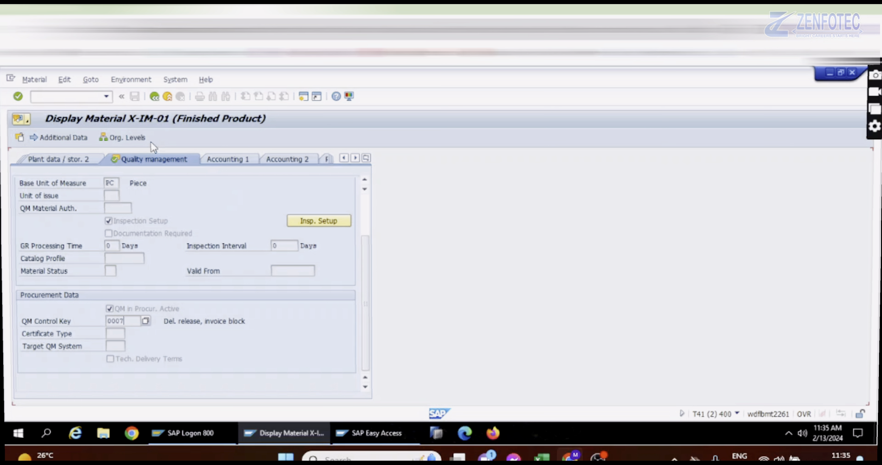
left_click(351, 432)
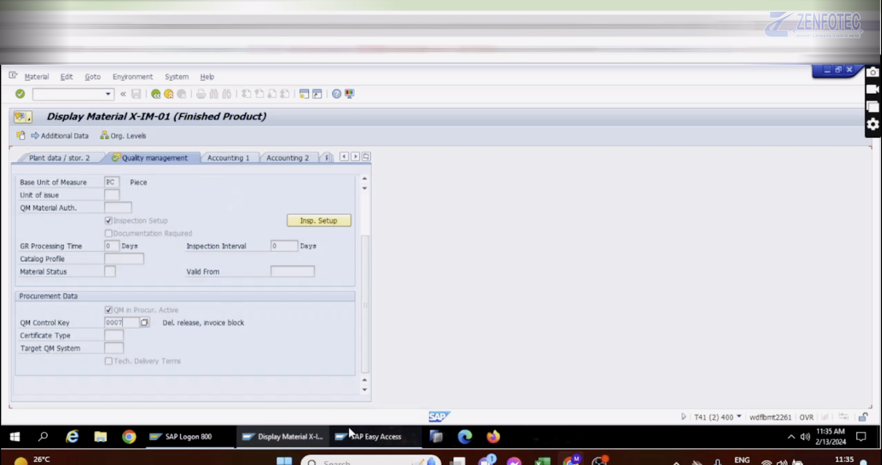
left_click(84, 95)
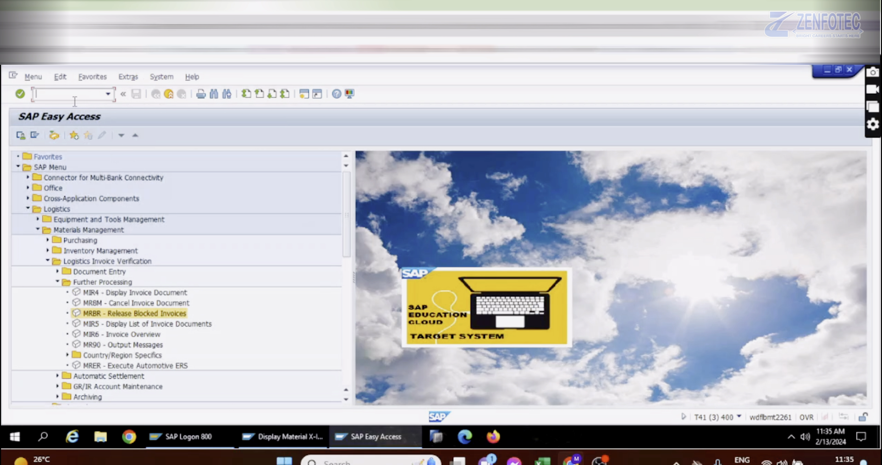
type("/NME21N")
key("Return")
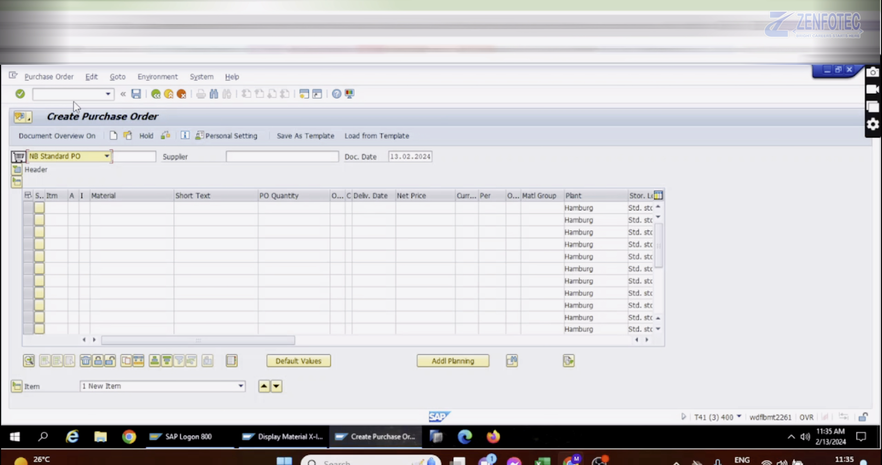
Step: Enter supplier T-AV01 and a first item for material X-IM-01 with a PO quantity of 100
left_click(253, 152)
left_click(254, 151)
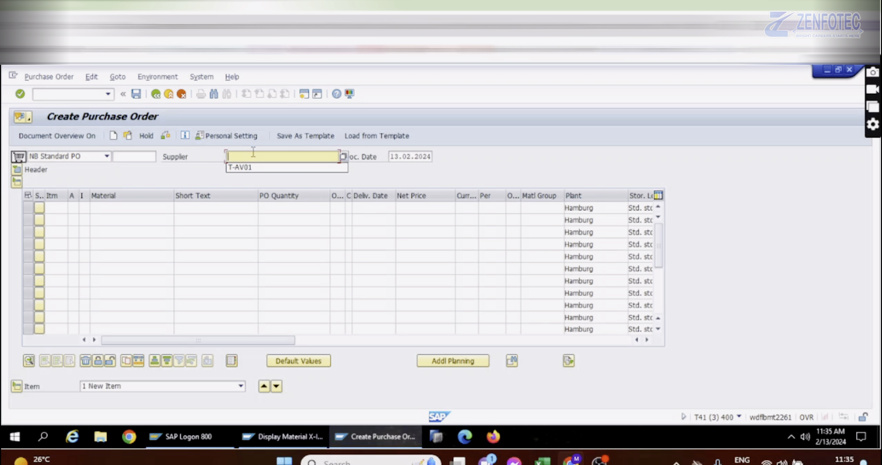
left_click(253, 167)
left_click(105, 209)
left_click(104, 210)
left_click(109, 219)
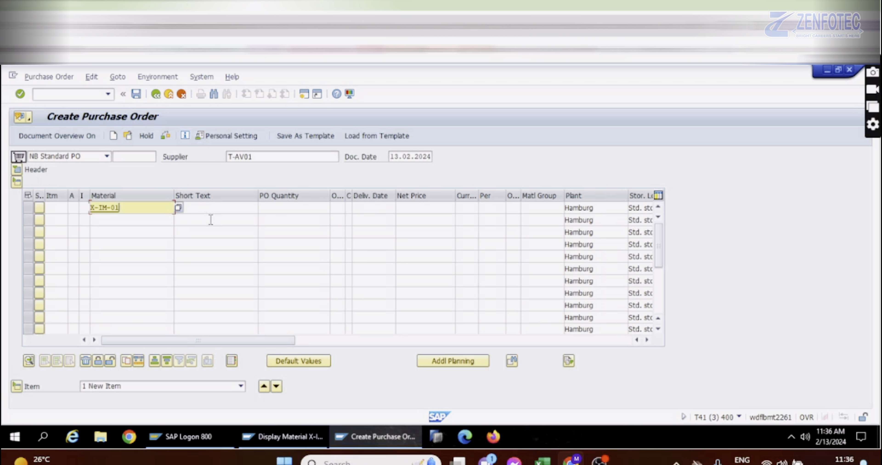
left_click(303, 206)
type("100")
key("Return")
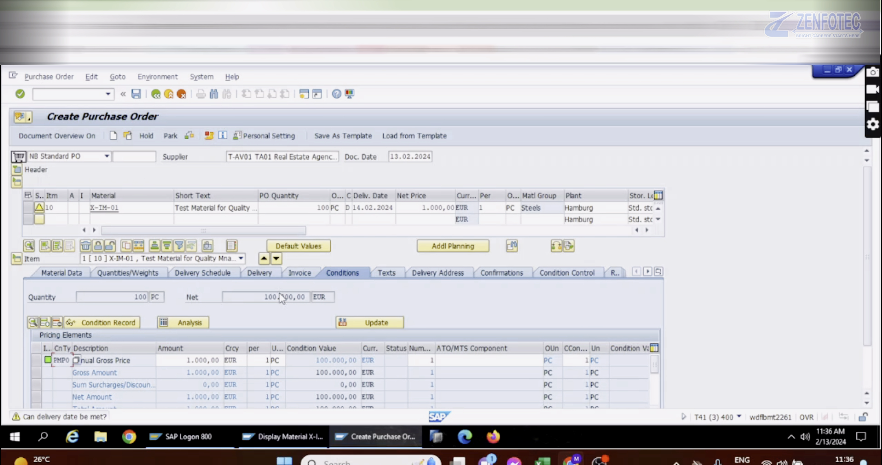
Step: Check the item's delivery and invoice settings and save the purchase order
left_click(254, 274)
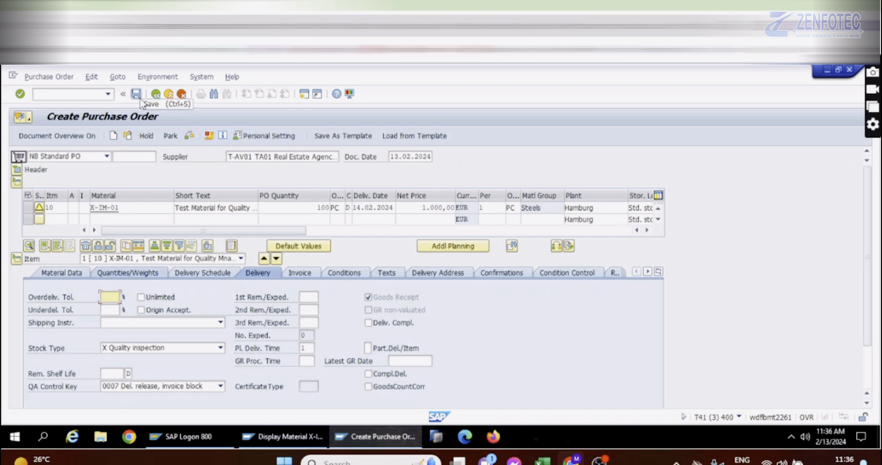
left_click(301, 274)
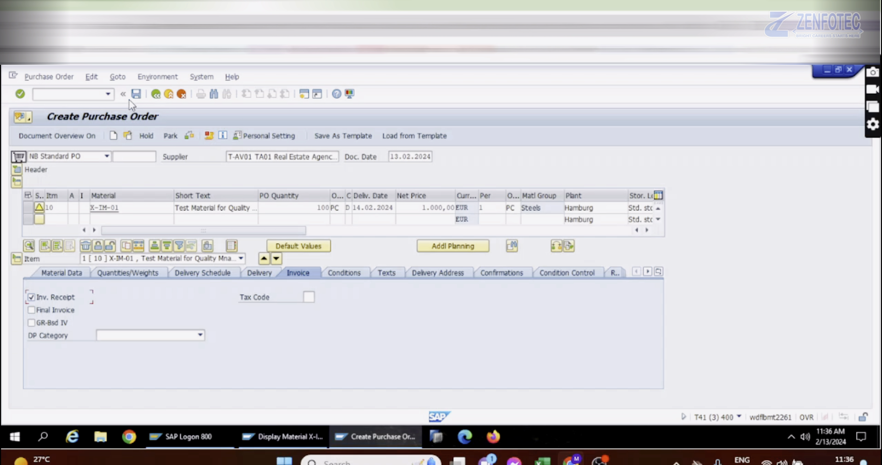
left_click(136, 93)
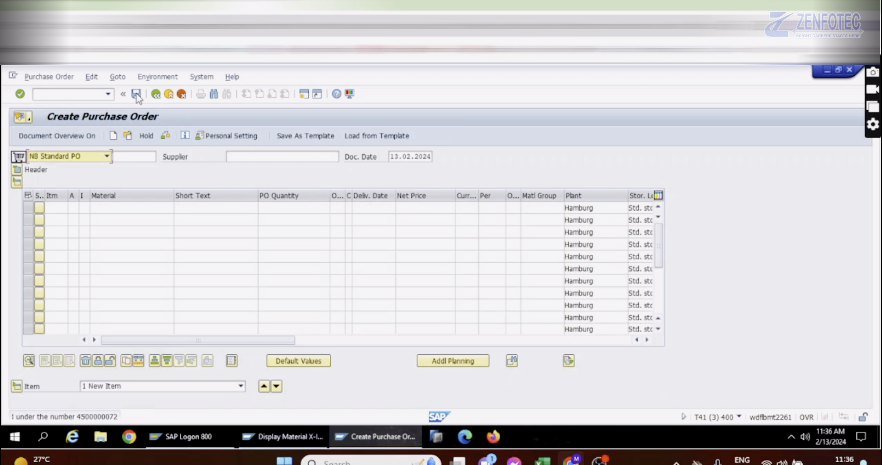
Step: Copy the new purchase order's number from the detailed save message and close the message
double_click(176, 418)
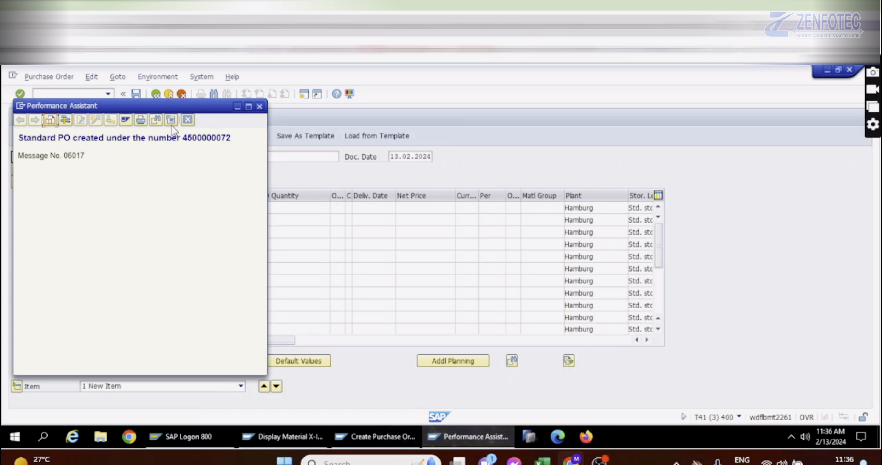
double_click(231, 137)
key("ctrl+c")
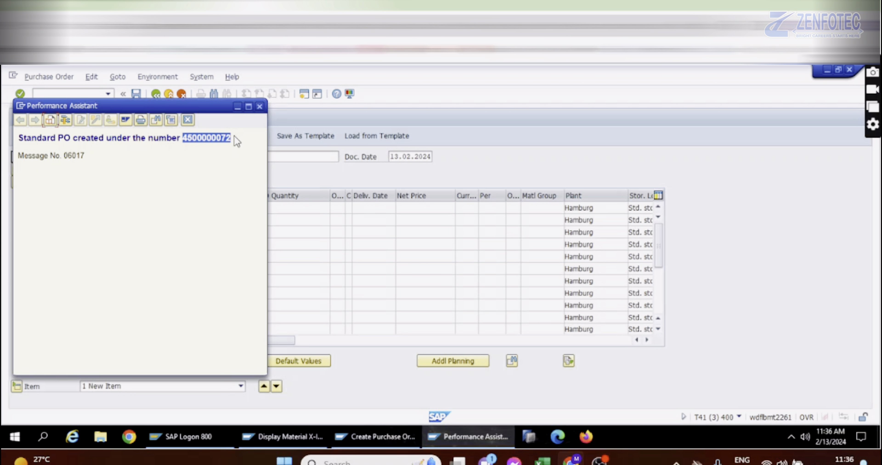
left_click(188, 121)
Step: Start transaction MIGO and load the copied purchase order number for an A01 Goods Receipt
left_click(85, 94)
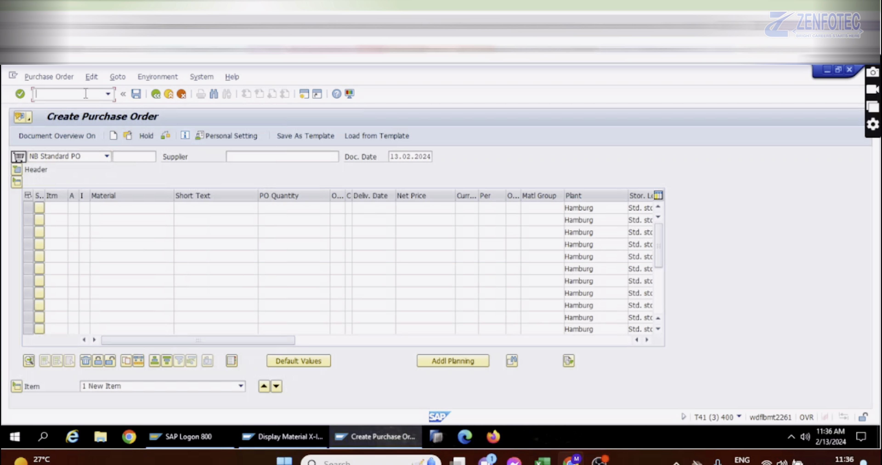
type("/NMIGO")
key("Return")
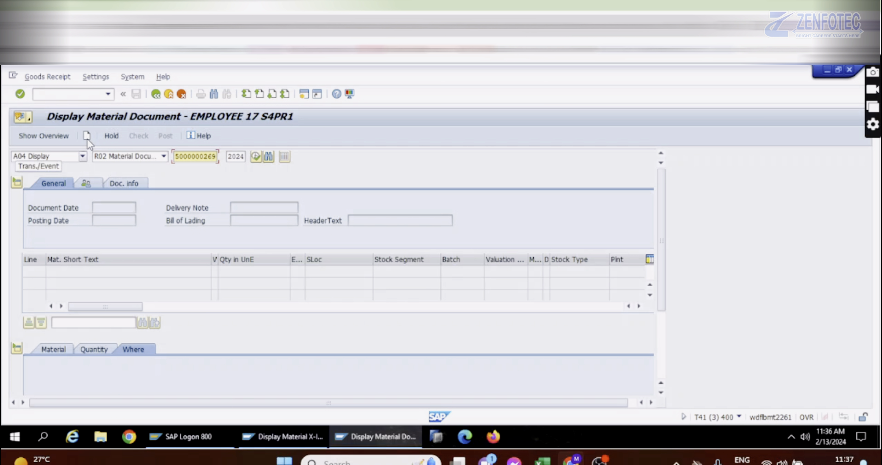
left_click(82, 157)
left_click(64, 166)
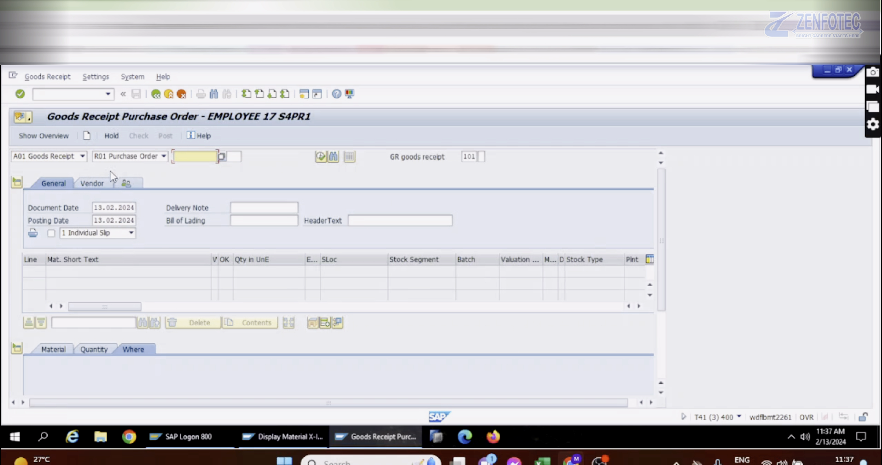
key("ctrl+v")
left_click(321, 157)
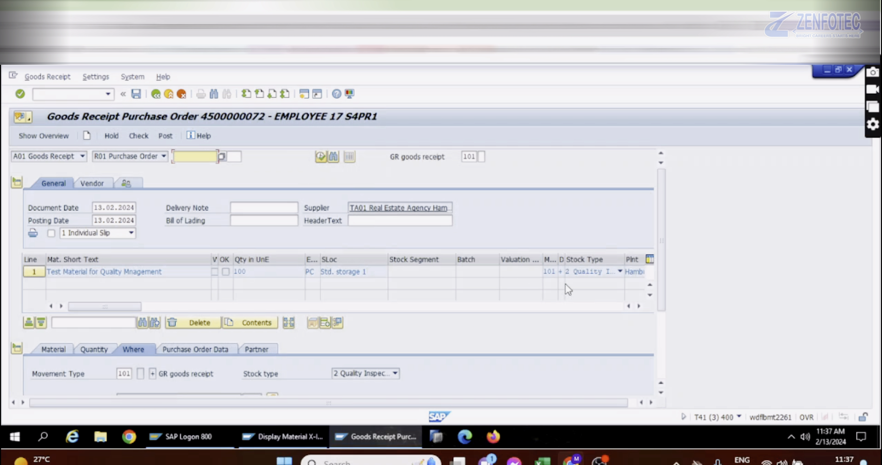
Step: Mark the goods receipt item as OK and post the receipt
left_click(661, 361)
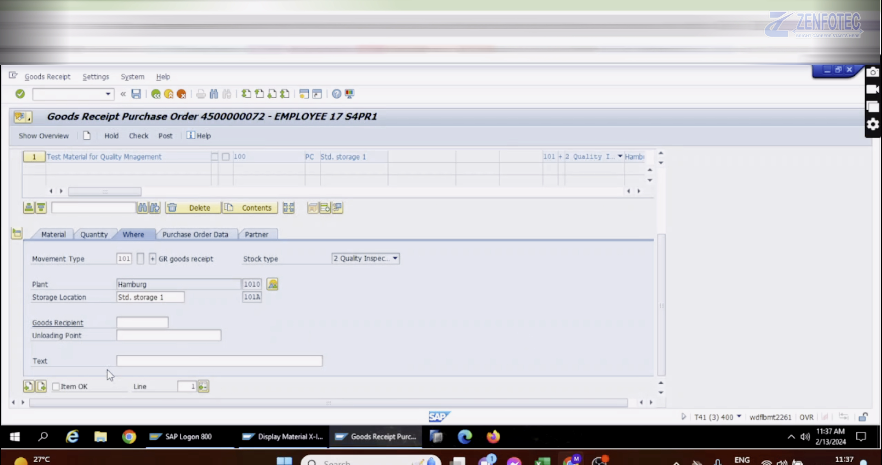
left_click(65, 387)
left_click(165, 136)
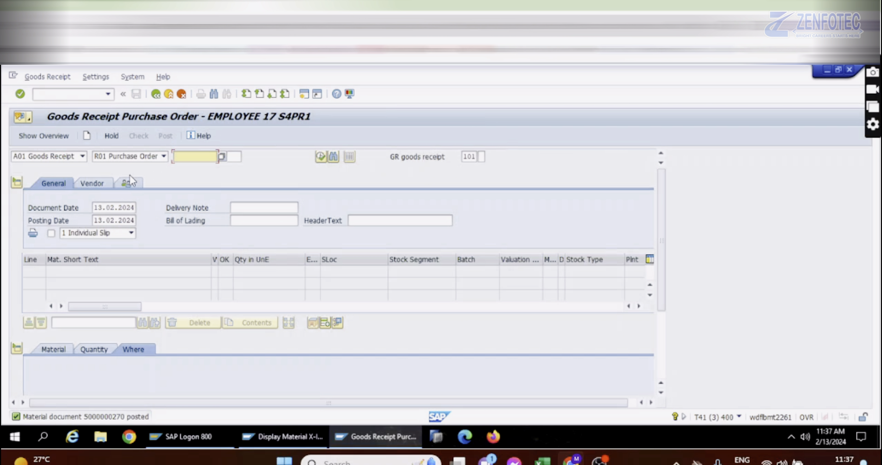
Step: Display the newly posted material document using the A04 Display action
left_click(83, 157)
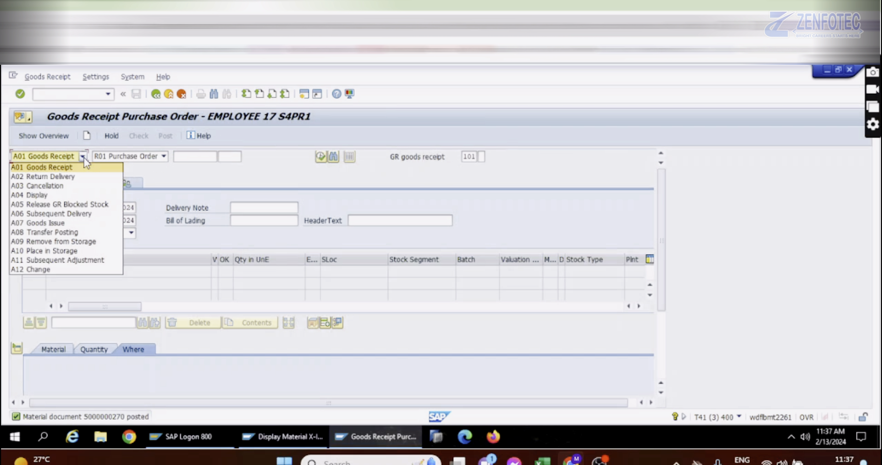
left_click(60, 197)
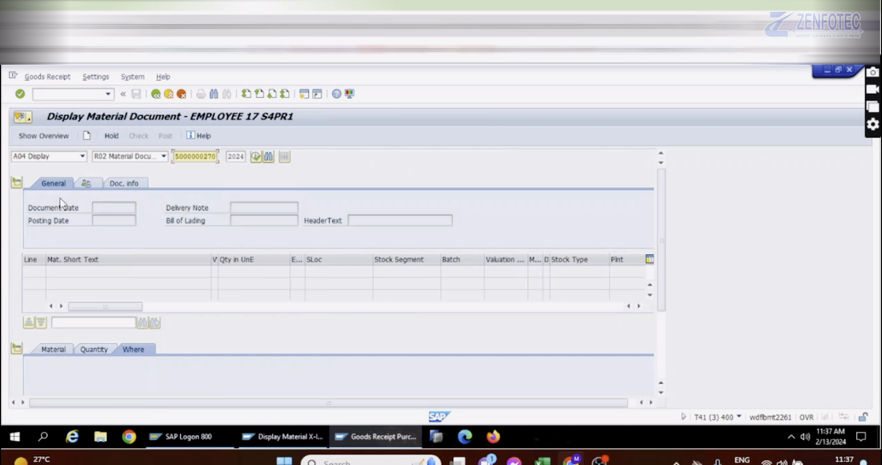
left_click(256, 157)
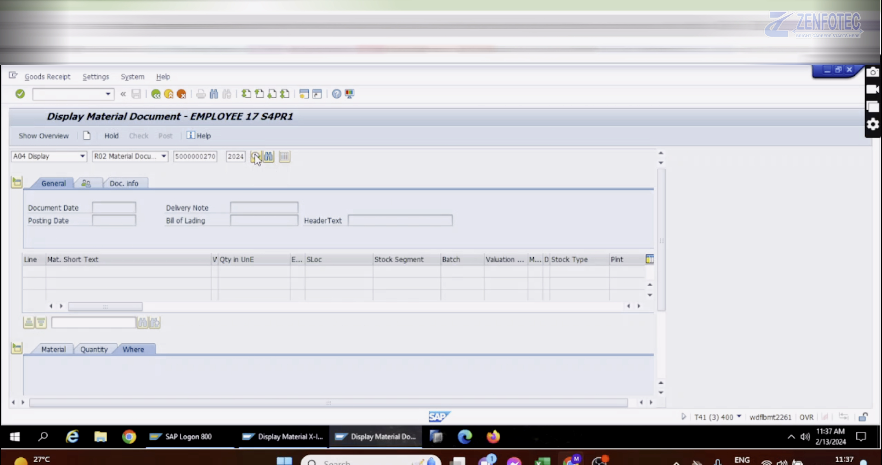
Step: View the item's material and quantity details and open its inspection lot
left_click(60, 350)
left_click(660, 354)
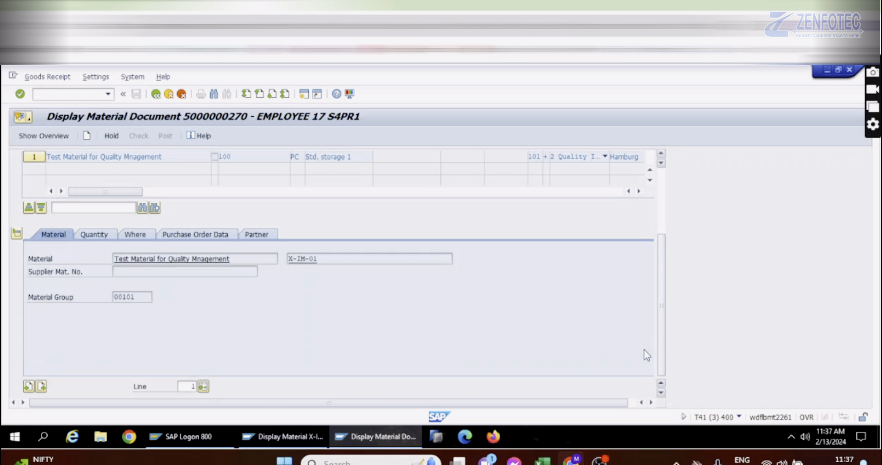
left_click(99, 234)
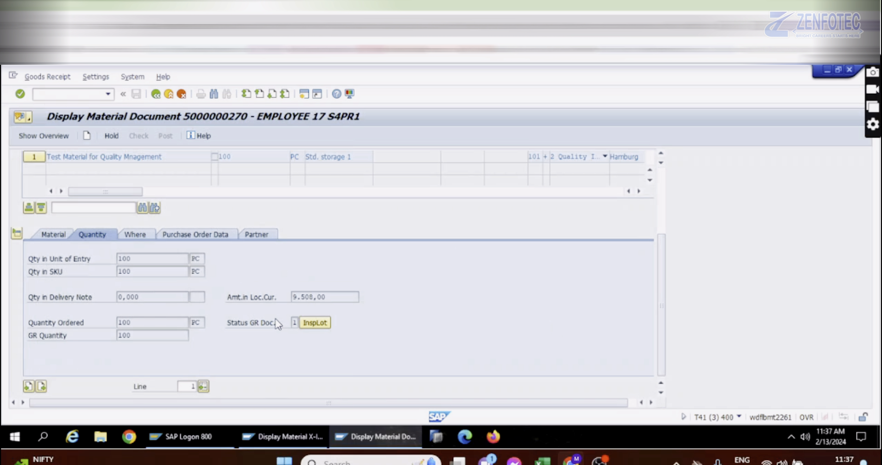
left_click(314, 322)
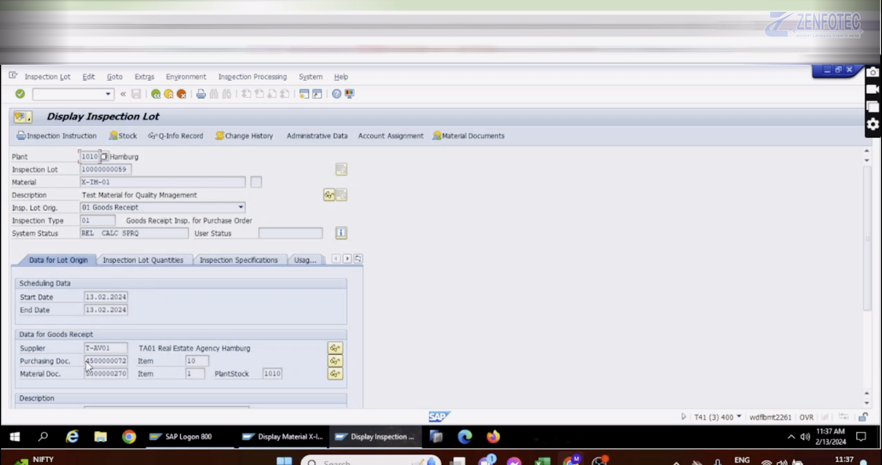
Step: Copy the inspection lot's purchasing document number and check its material
left_click_drag(86, 362, 132, 360)
key("ctrl+c")
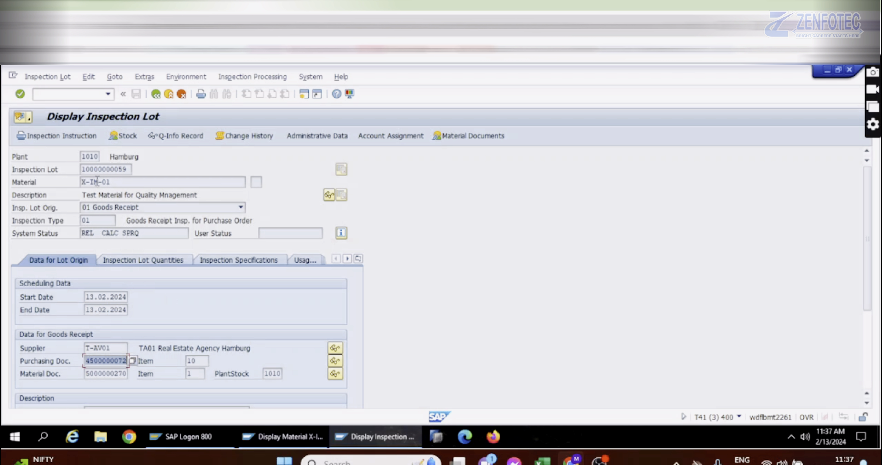
left_click_drag(111, 182, 81, 182)
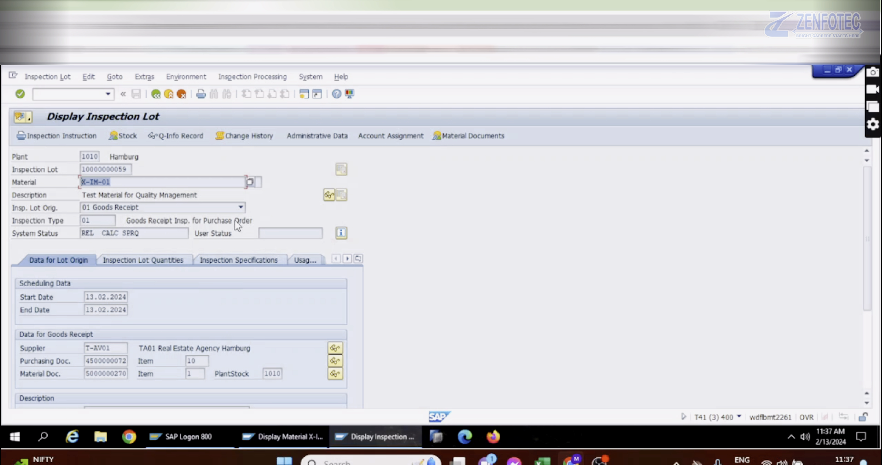
Step: Examine the inspection lot's usage decision data and return to the material document
left_click(358, 260)
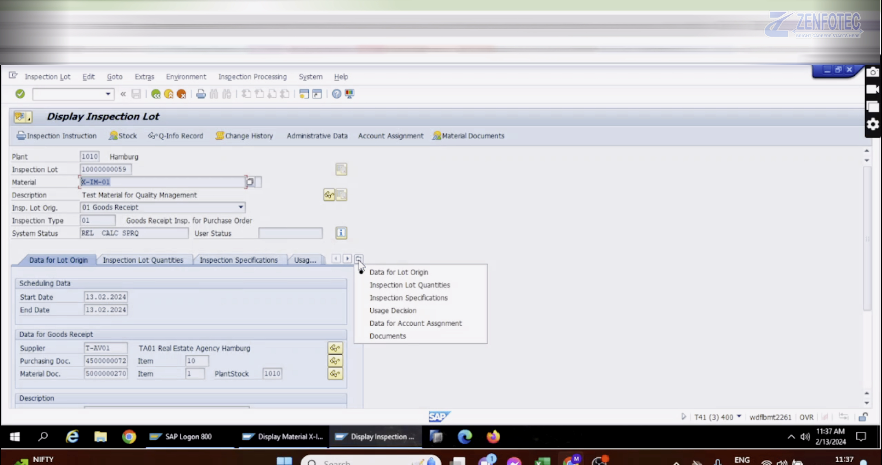
left_click(381, 311)
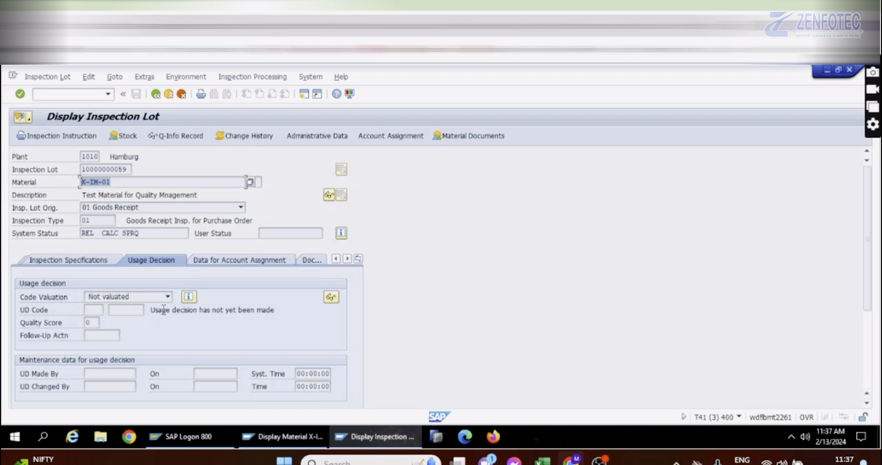
left_click_drag(153, 309, 276, 308)
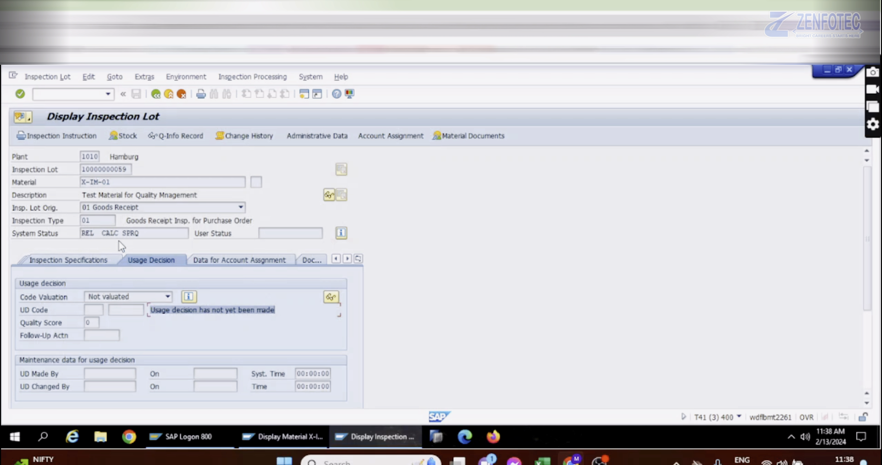
left_click(156, 94)
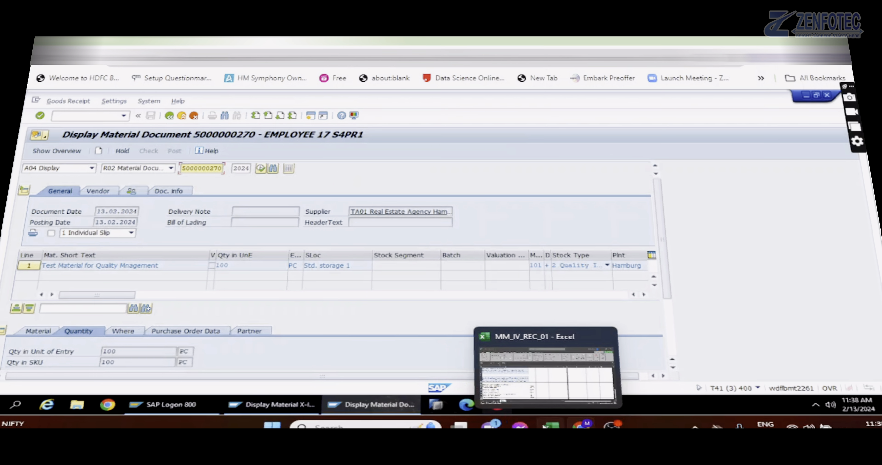
Step: Switch to the MM_IV_REC_01 workbook in Excel and enter "The Invoice will get blocked for Payment" in cell D47 of the Details sheet
left_click(541, 460)
left_click(340, 330)
left_click(167, 343)
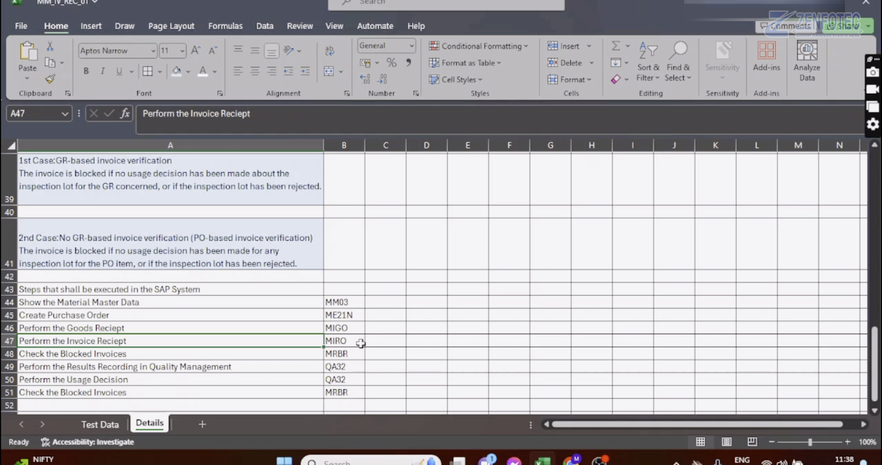
left_click(372, 343)
double_click(428, 345)
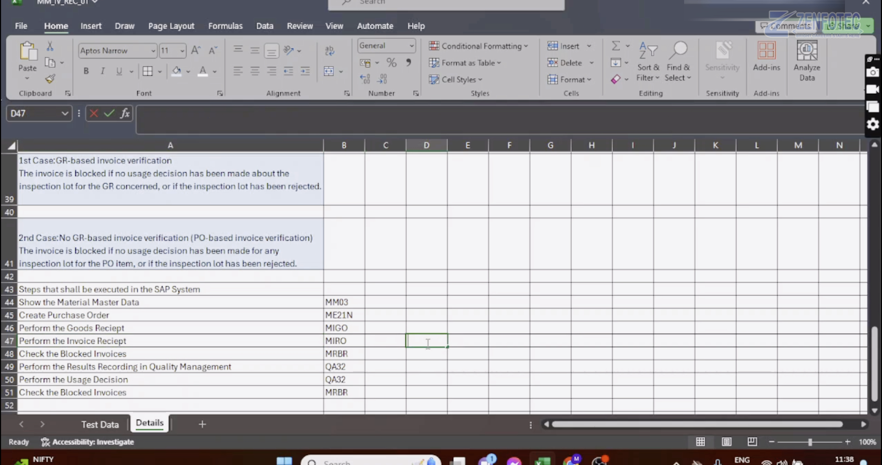
type("The")
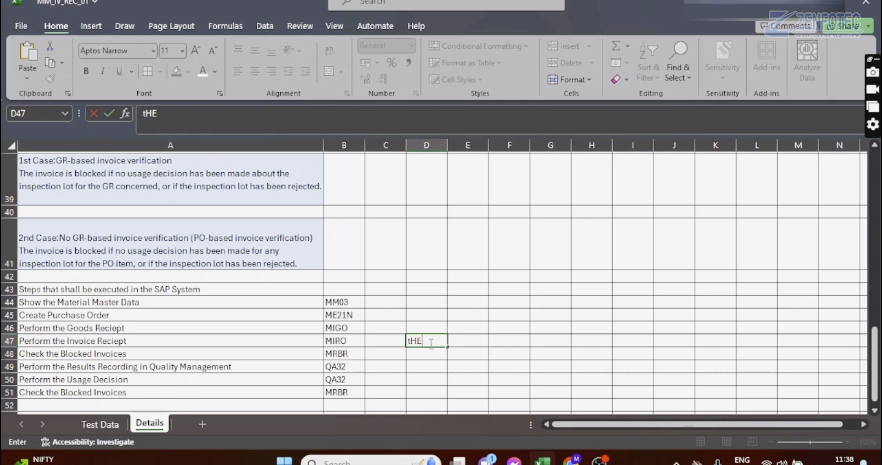
type(" Invoice")
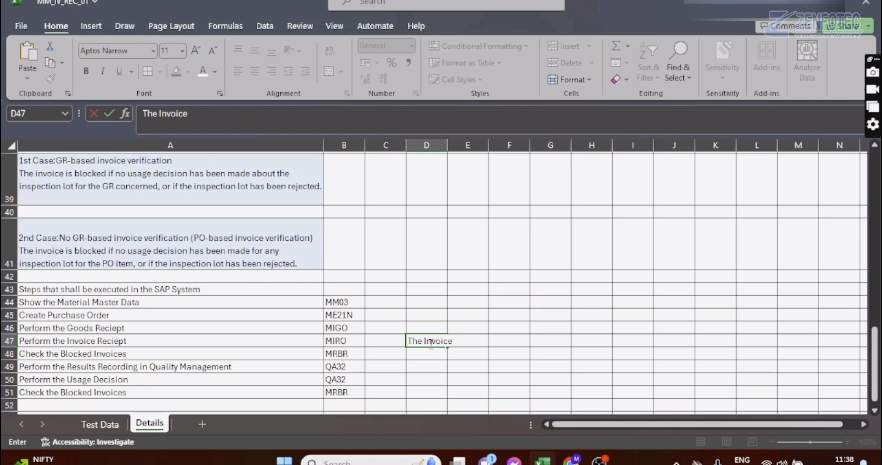
type(" will get b")
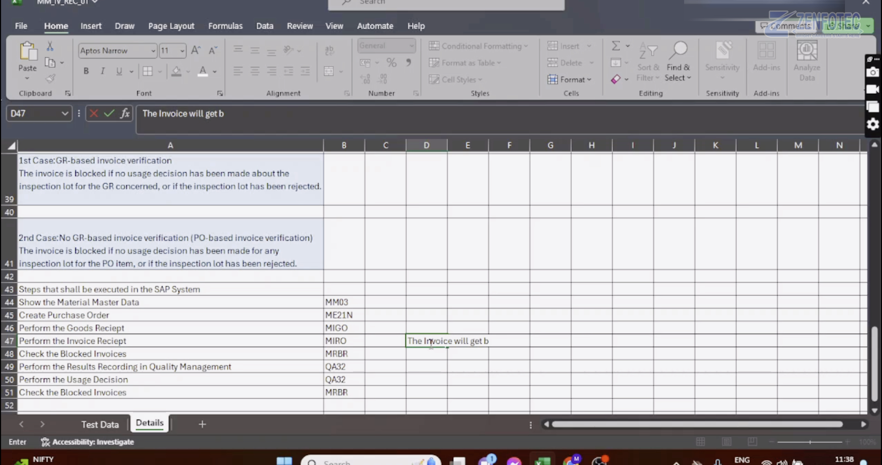
type("locked fo")
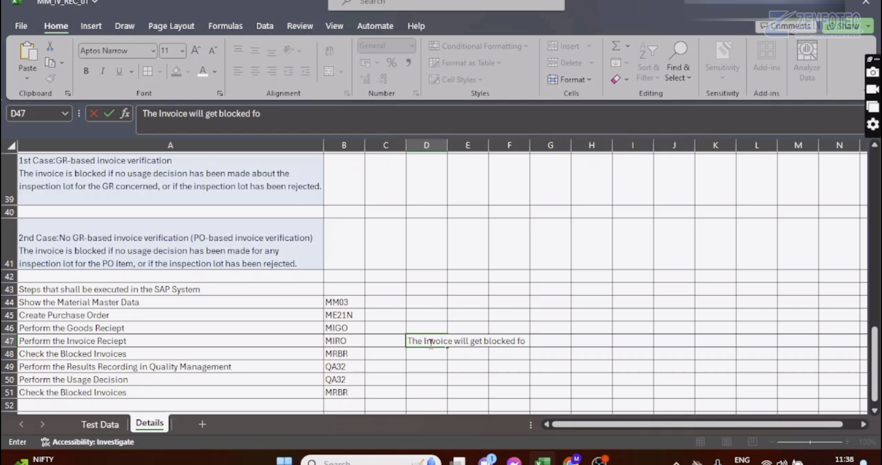
type("r Payment")
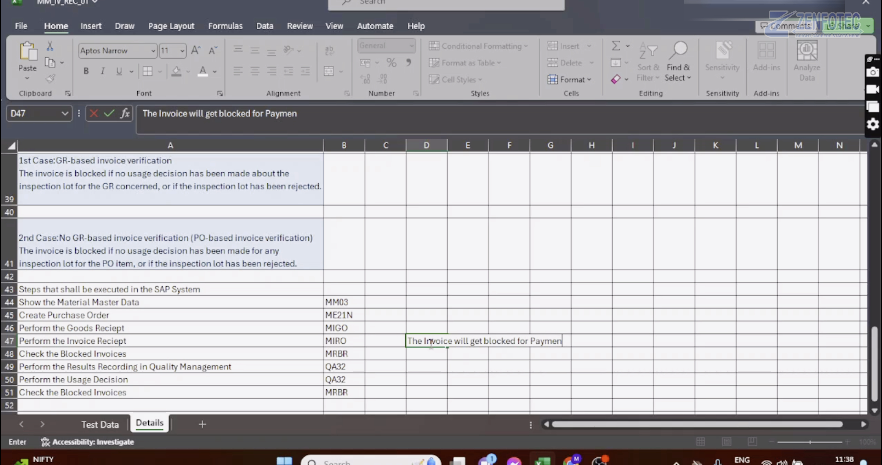
left_click(437, 354)
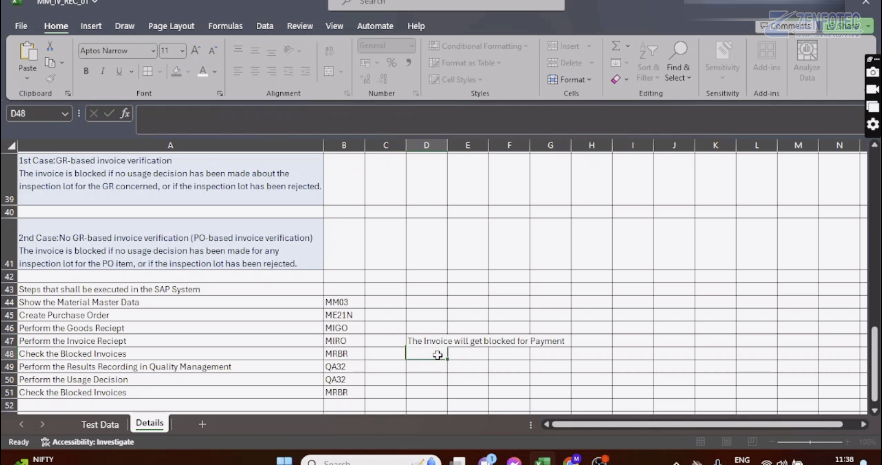
Step: Widen column D to fit its text and apply the light blue fill to cell D47
double_click(448, 145)
left_click(449, 342)
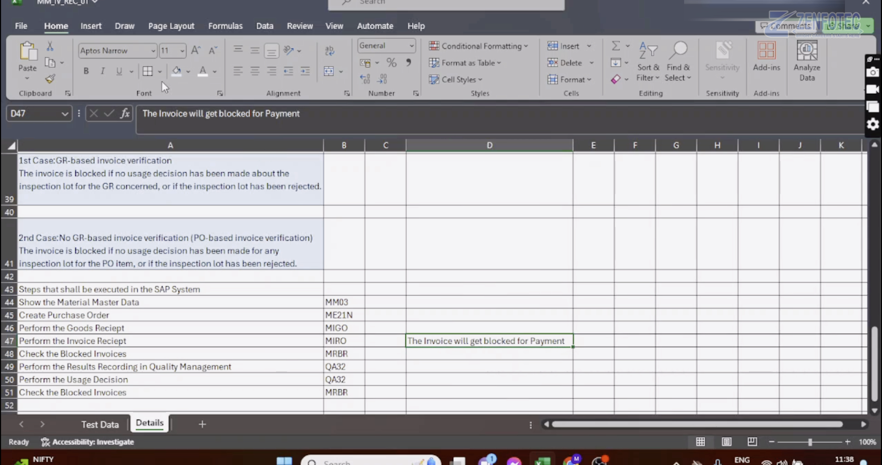
left_click(176, 71)
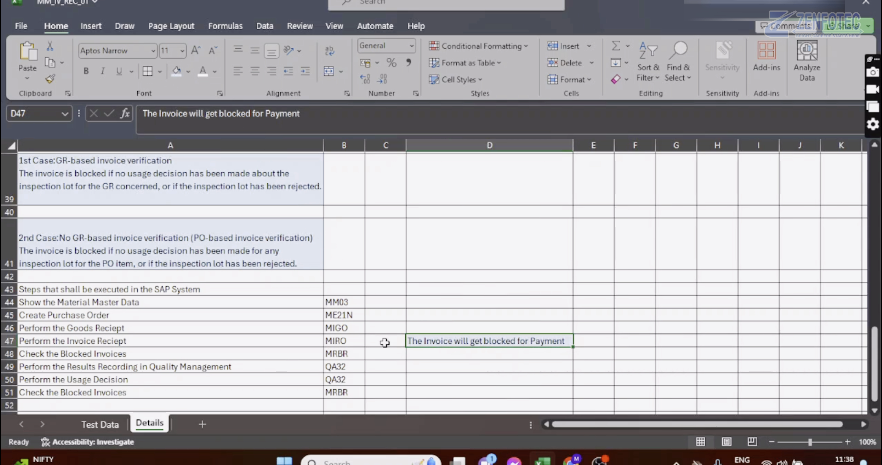
left_click(358, 343)
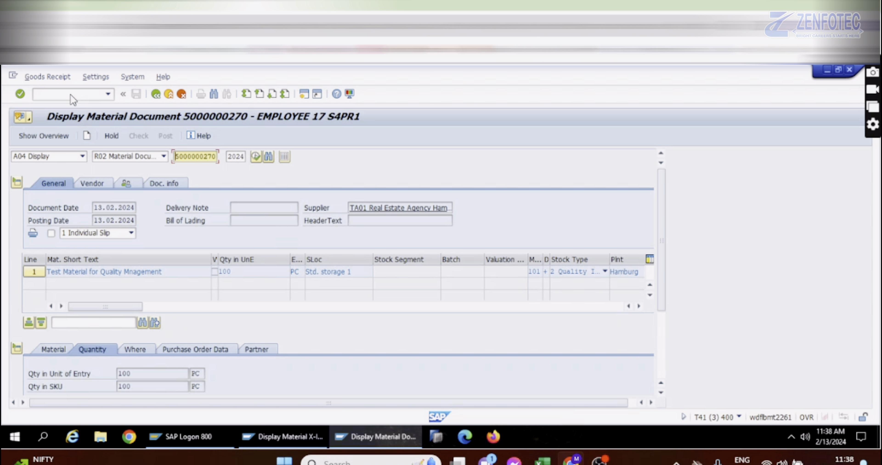
Step: Switch back to SAP, leave the material document and start MIRO - Enter Invoice from Document Entry under Logistics Invoice Verification
left_click(70, 94)
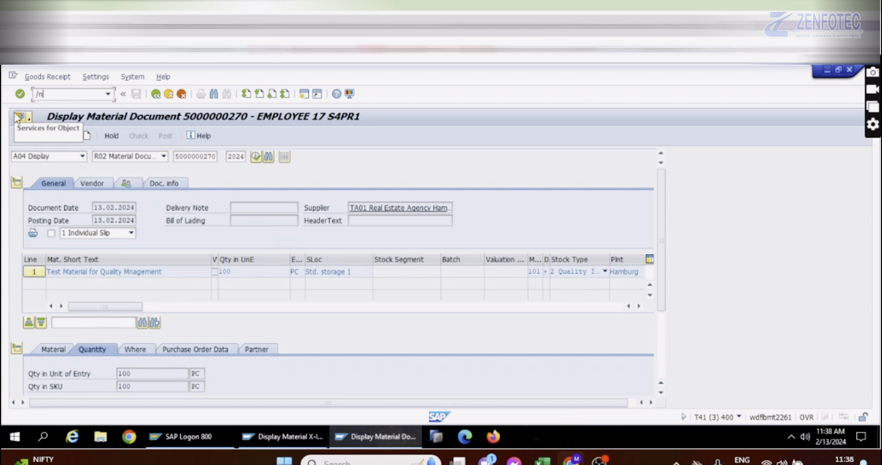
type("/n")
key("Return")
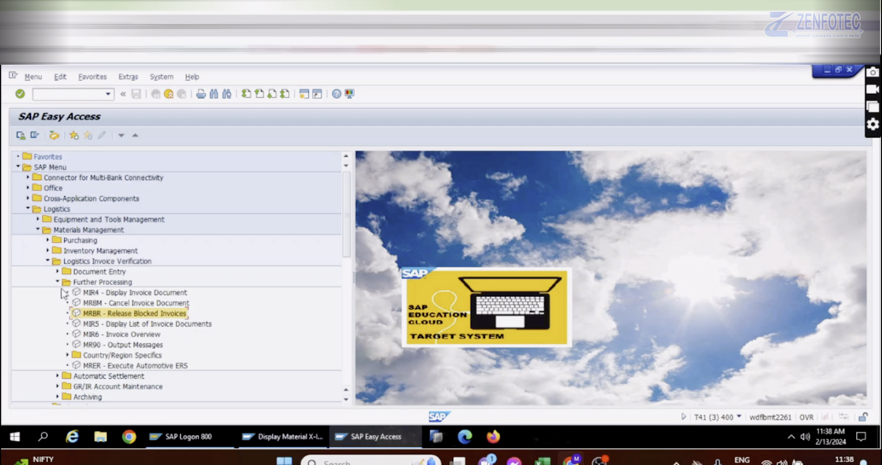
left_click(57, 282)
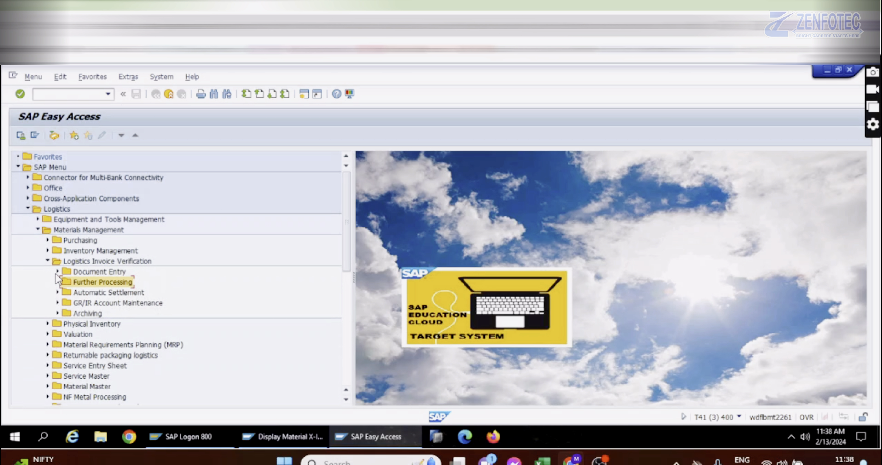
left_click(58, 272)
double_click(93, 282)
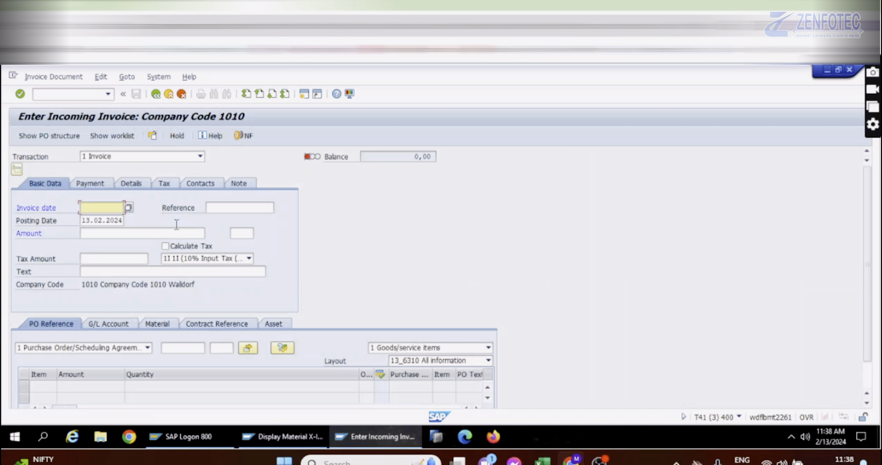
Step: Set the invoice date to 13.02.2024, reference the copied purchase order number and enable Calculate Tax to load the order's items
left_click(129, 209)
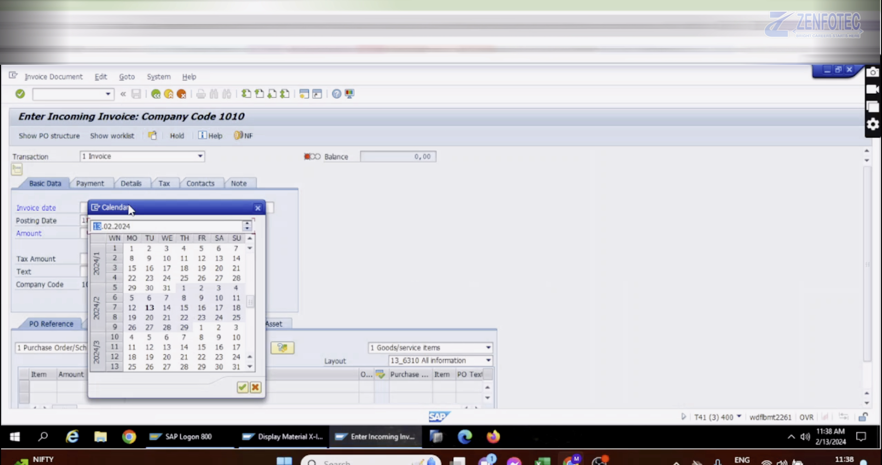
double_click(150, 309)
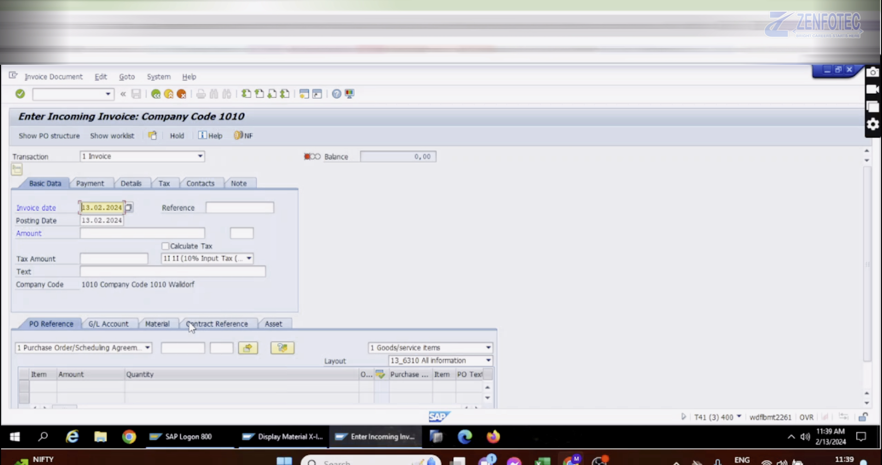
left_click(192, 349)
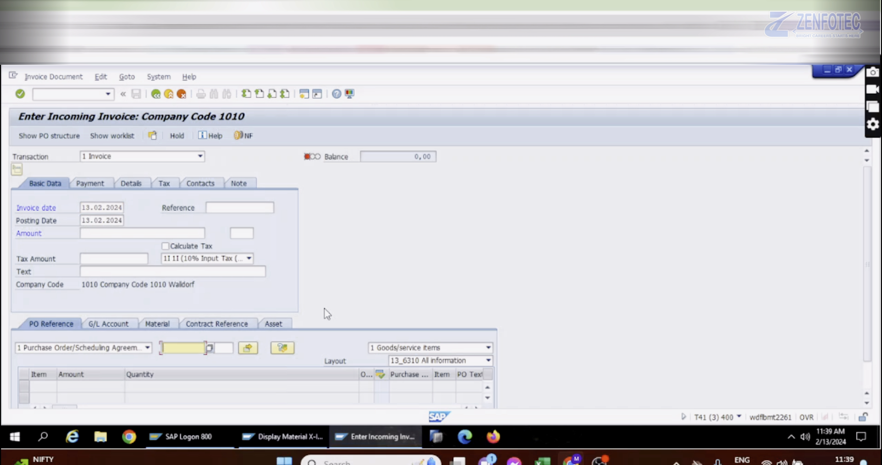
key("ctrl+v")
left_click(166, 248)
key("Return")
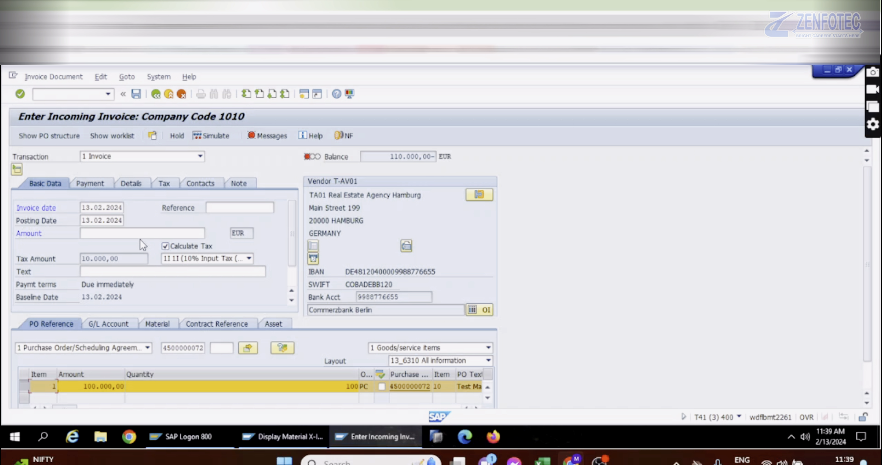
Step: Copy the balance of 110.000,00 EUR into the invoice amount and post the invoice
left_click_drag(391, 157, 434, 157)
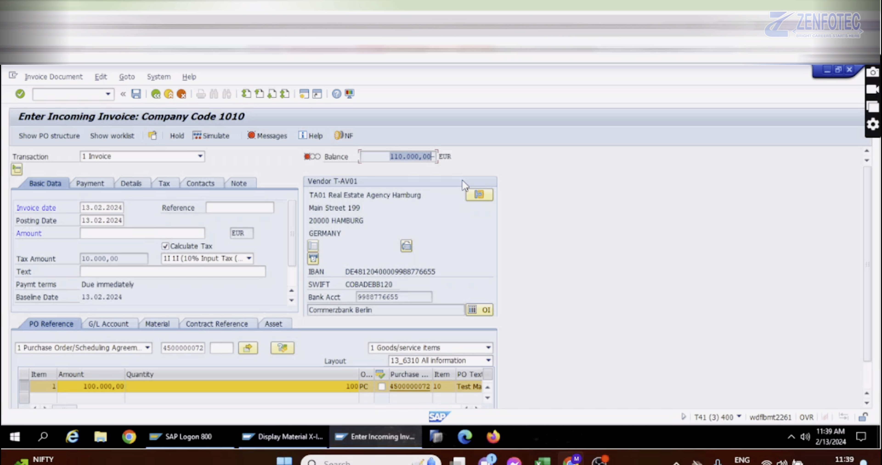
key("ctrl+c")
left_click(127, 235)
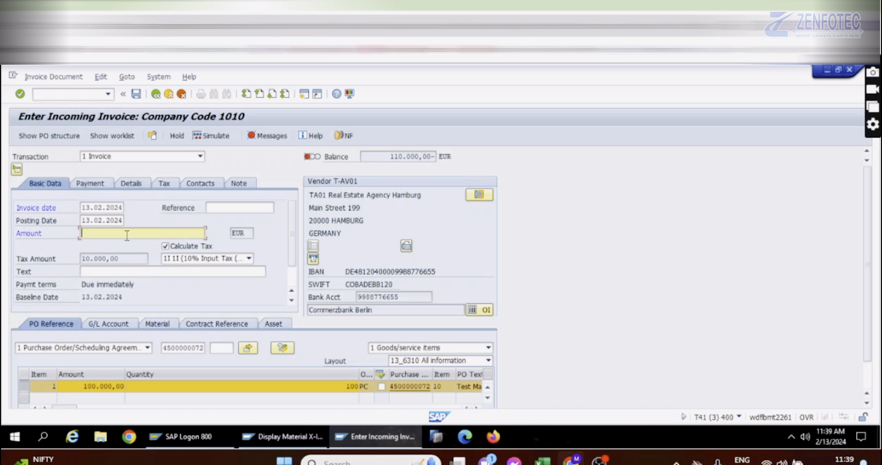
key("ctrl+v")
key("Return")
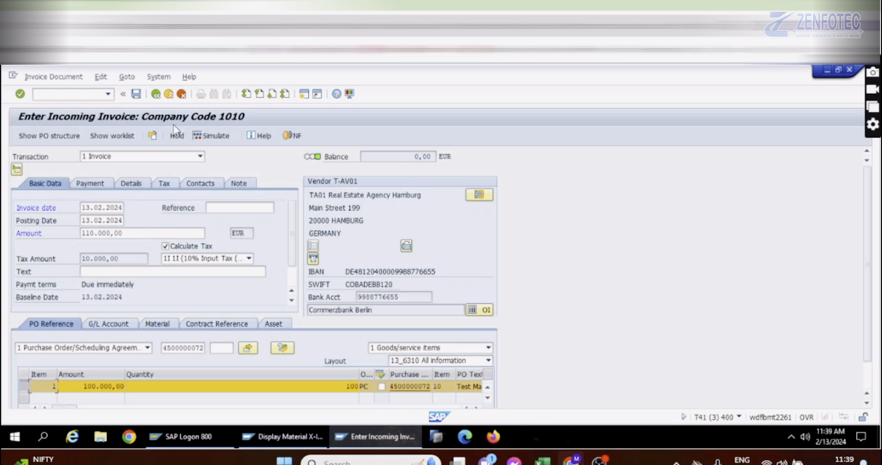
left_click(136, 93)
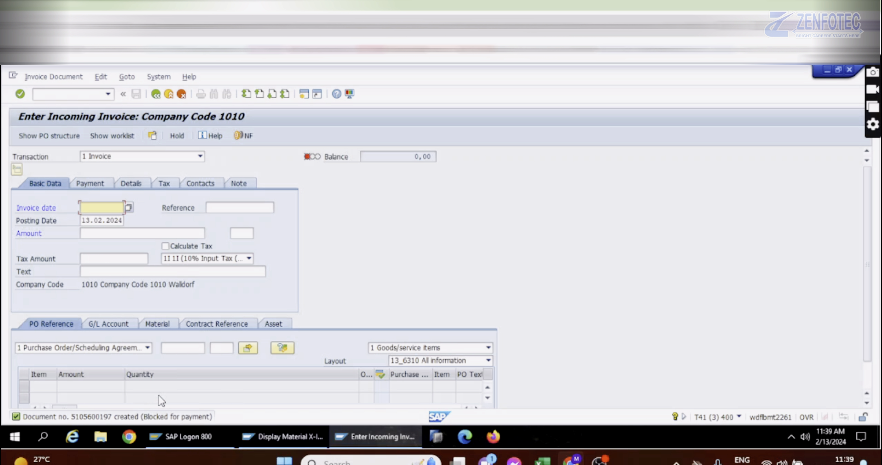
Step: Leave invoice entry and open MRBR - Release Blocked Invoices from the Further Processing folder
left_click(155, 94)
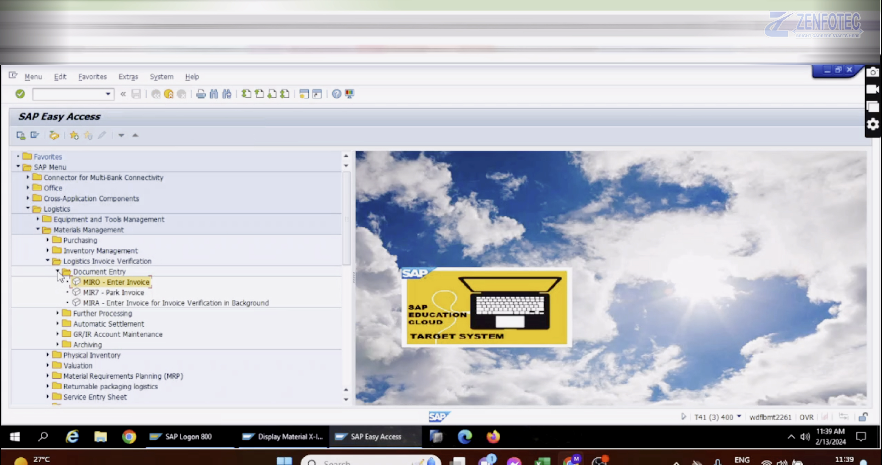
left_click(58, 273)
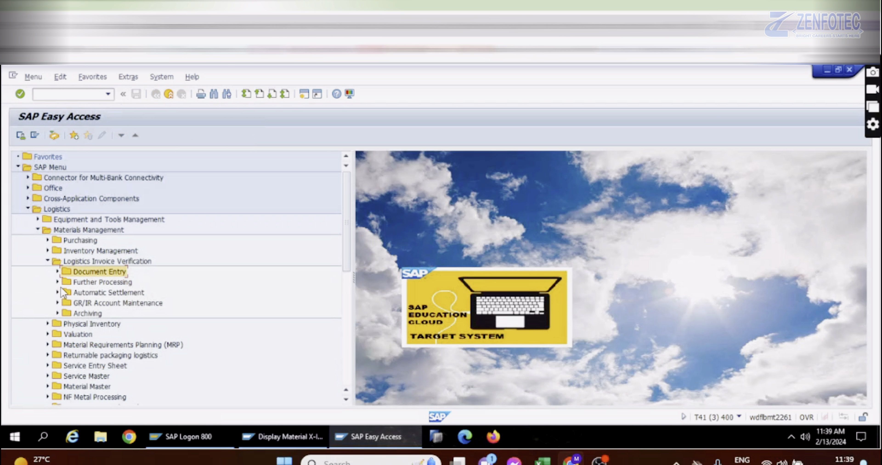
left_click(57, 282)
double_click(81, 315)
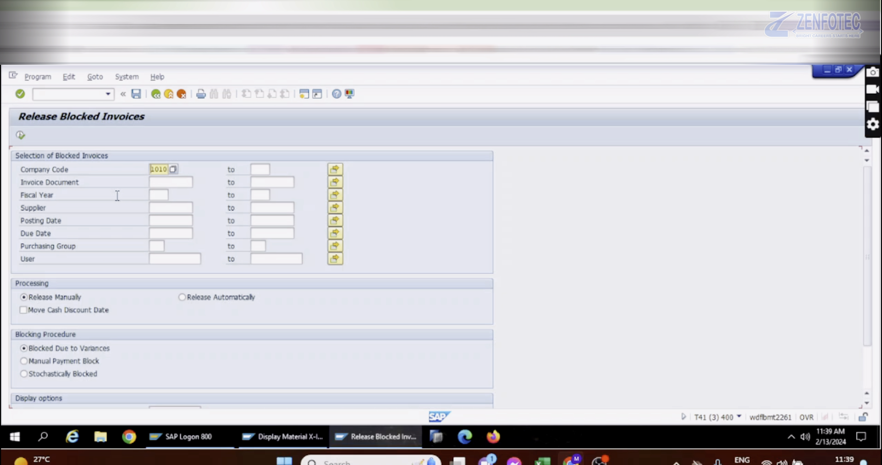
left_click(158, 183)
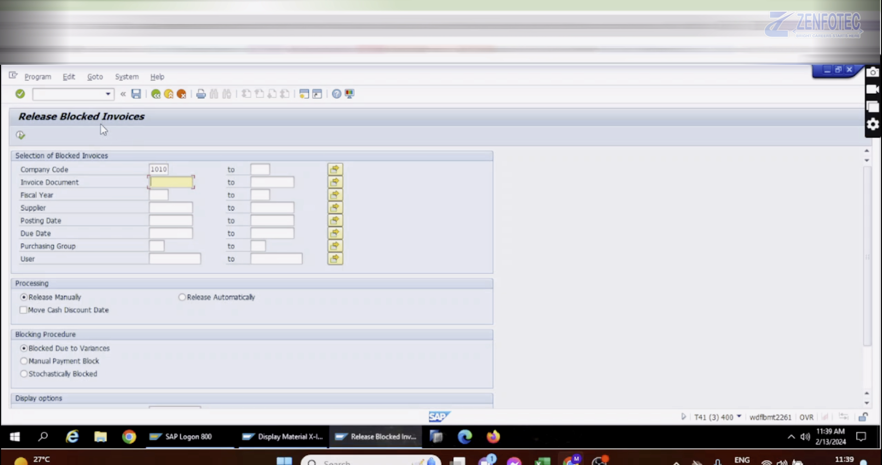
Step: Display the last posted invoice with MIR4 in a new session, copy its document number and close that session
left_click(305, 93)
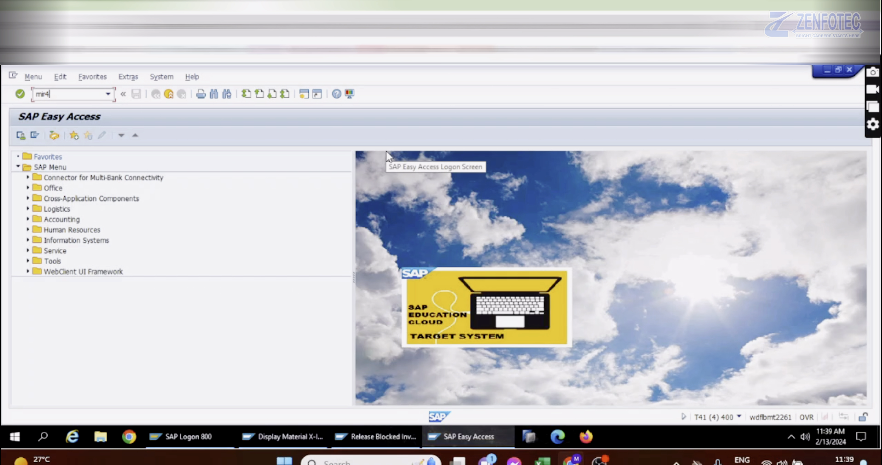
type("mir4")
key("Return")
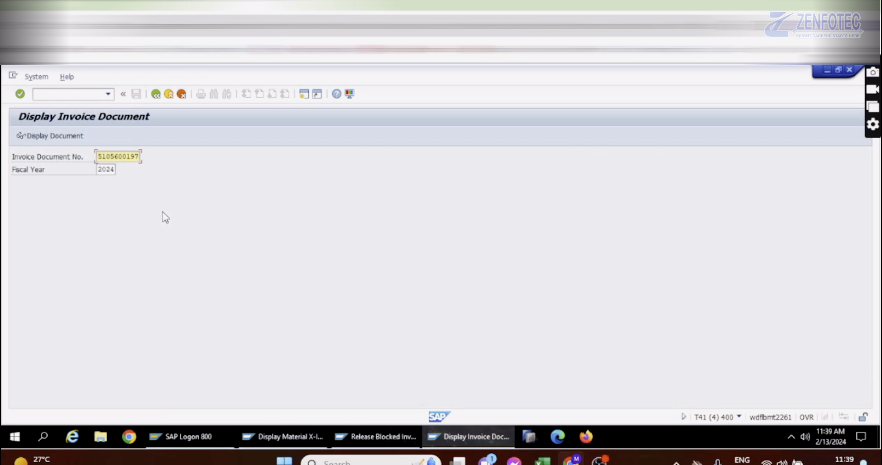
key("Return")
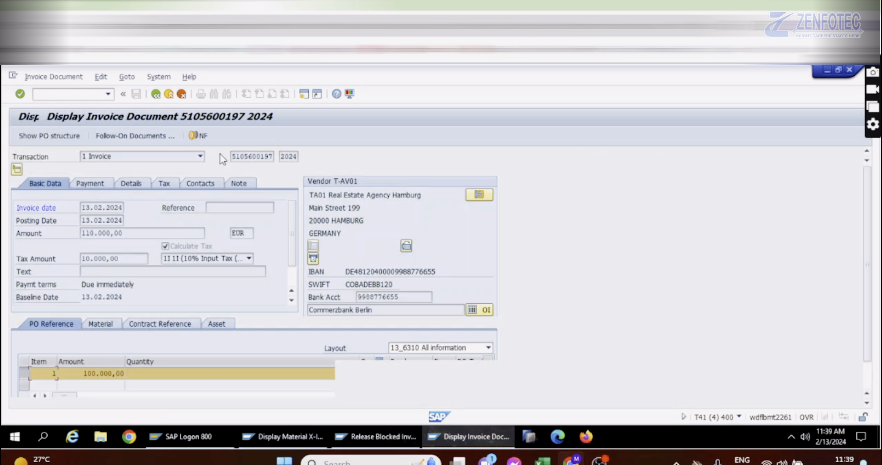
left_click(253, 154)
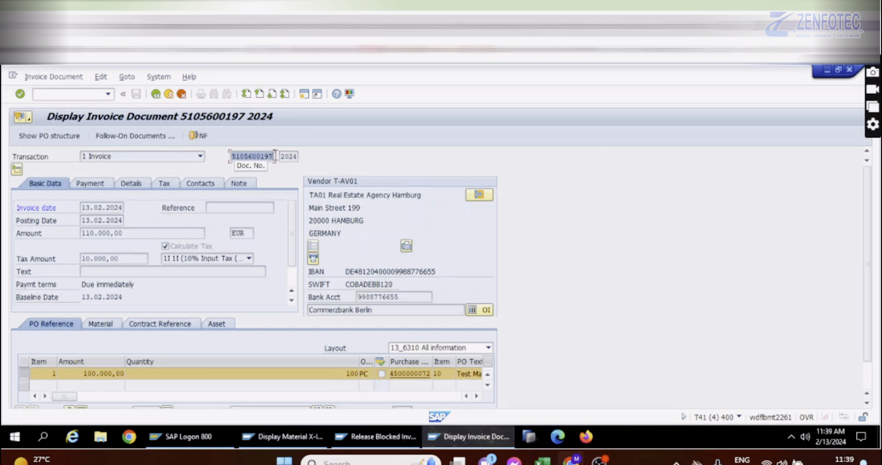
left_click(850, 69)
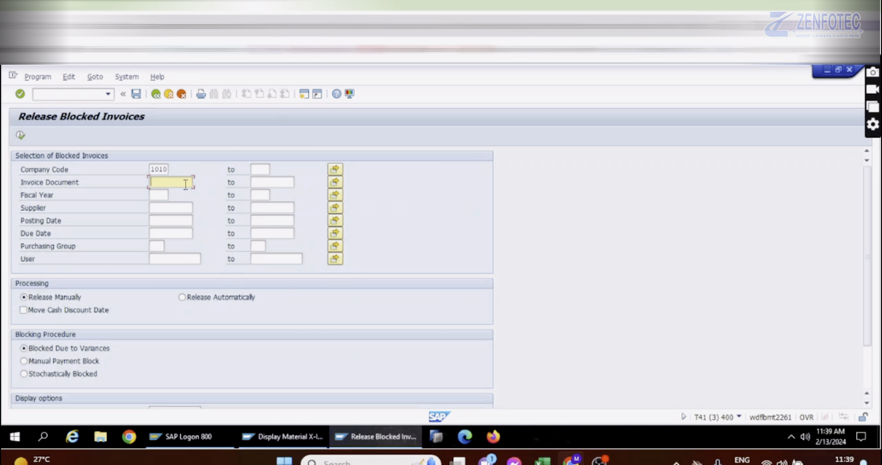
Step: Run the blocked invoice selection for the copied invoice document number and check the item's blocking indicators for quality
key("ctrl+v")
left_click(169, 222)
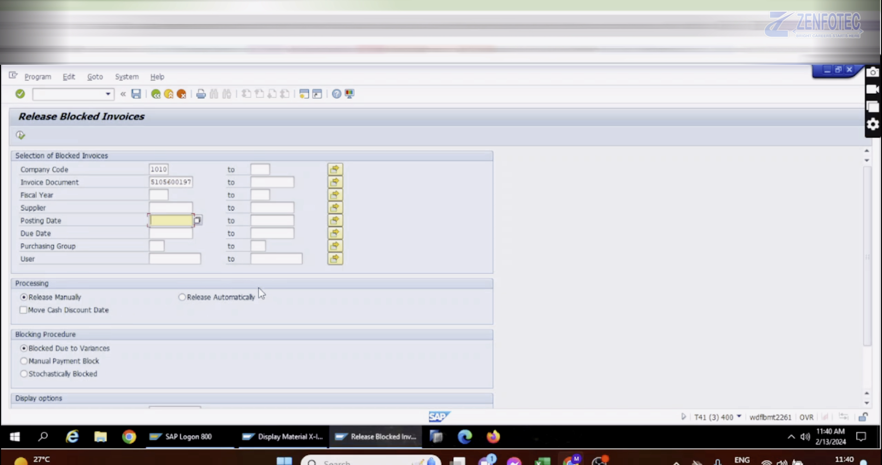
left_click(20, 136)
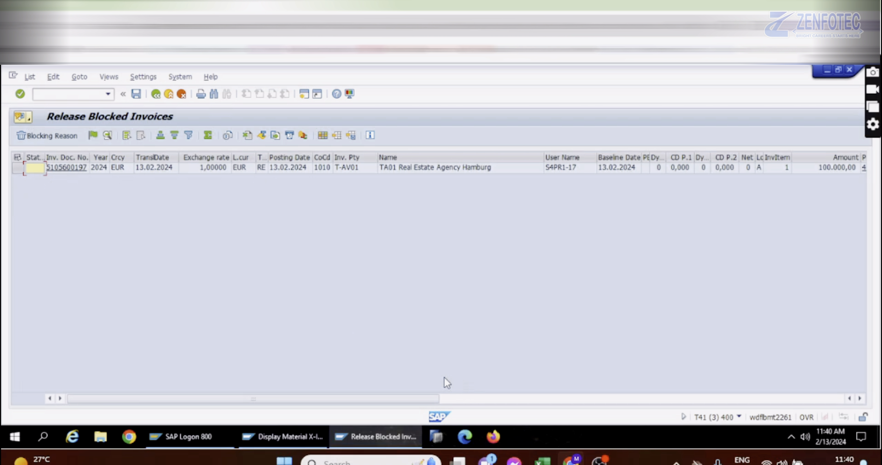
left_click(628, 400)
left_click(761, 400)
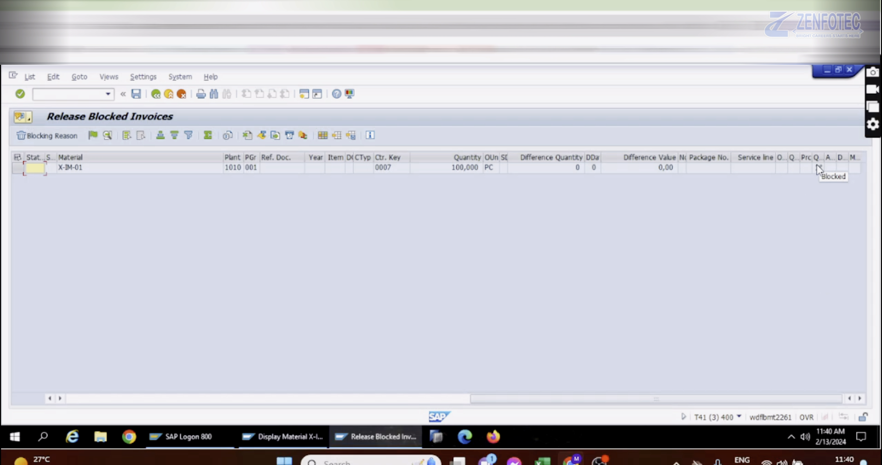
Step: Widen the quality blocking column in the blocked invoice list to read its full heading
left_click_drag(825, 157, 840, 158)
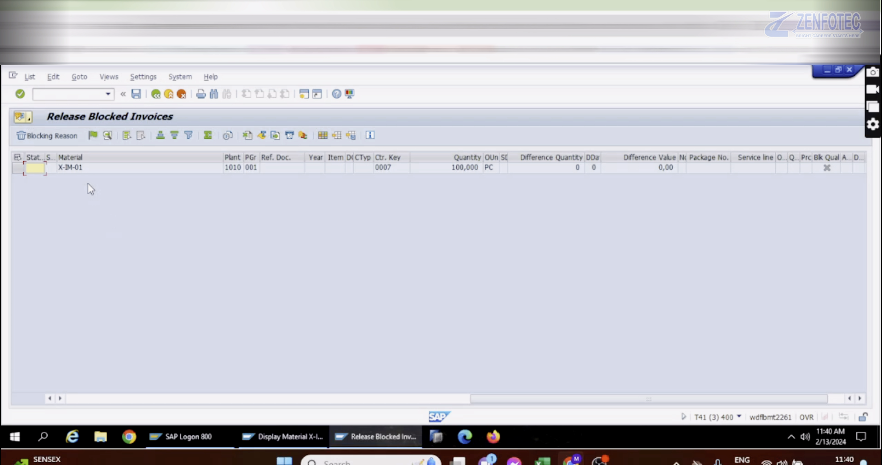
Step: List all inspection lots for plant 1010, with or without a usage decision, and widen the inspection lot column in the worklist
left_click(71, 92)
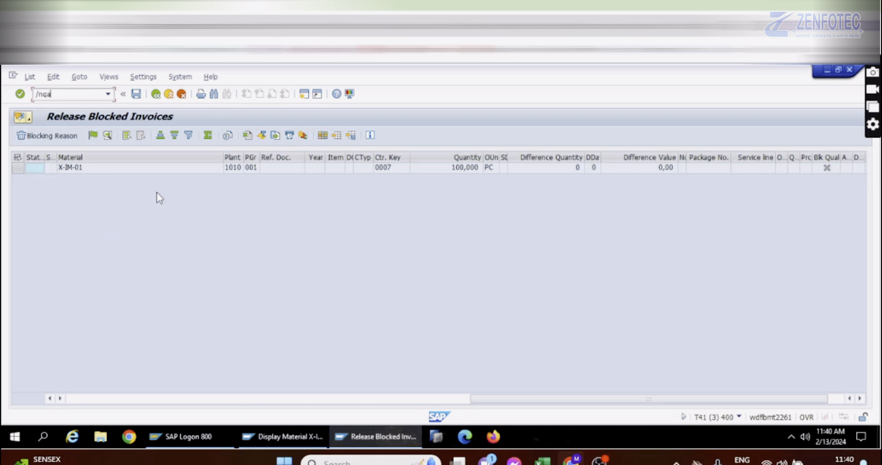
key("Return")
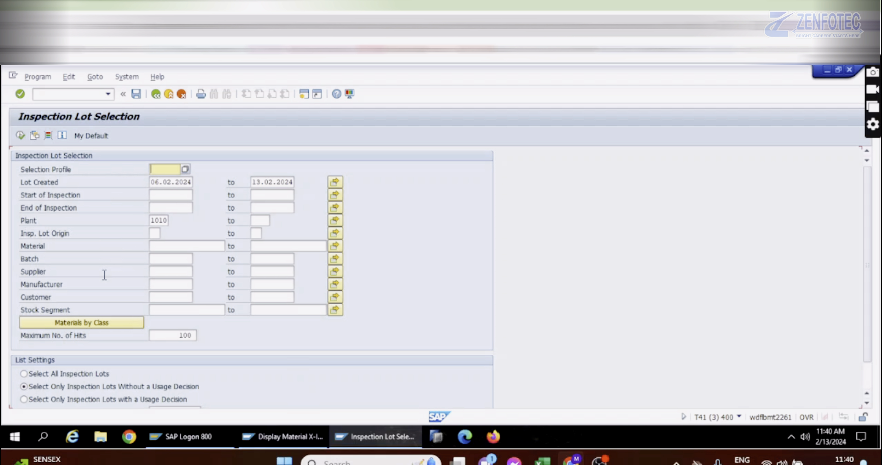
left_click(28, 375)
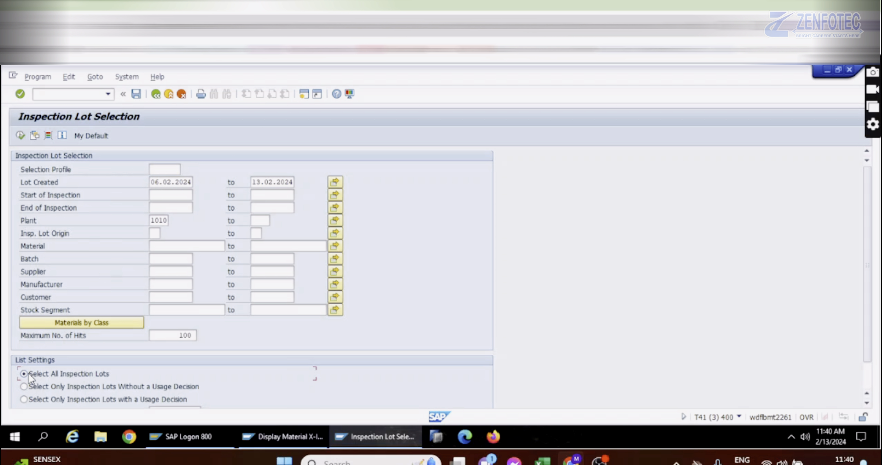
left_click(20, 136)
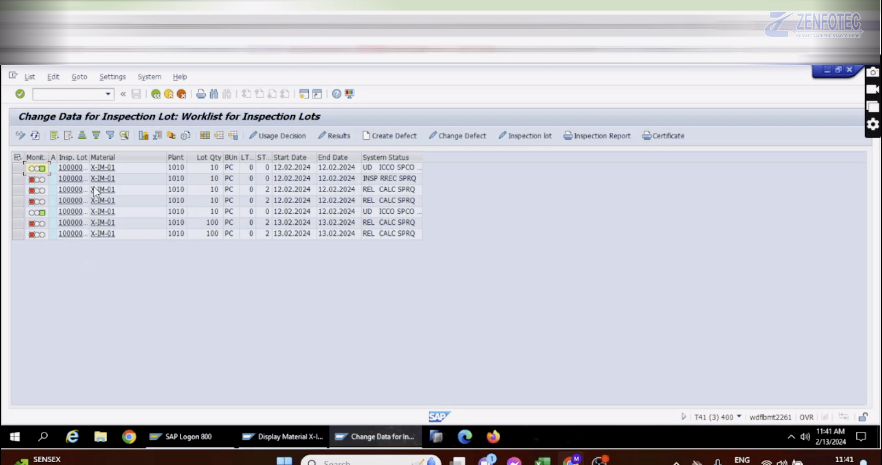
left_click_drag(90, 157, 122, 157)
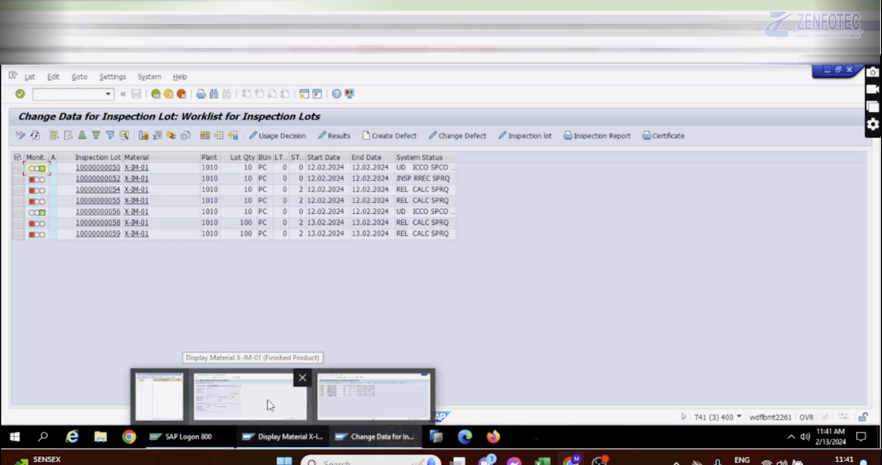
Step: In the material display session, open the purchase order with ME23N and display the purchase order history of item 10
left_click(268, 403)
left_click(82, 93)
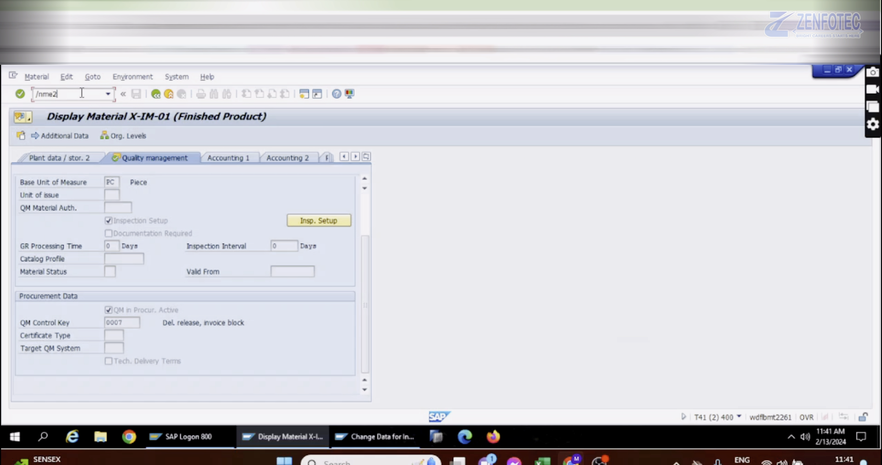
type("/nme23n")
key("Return")
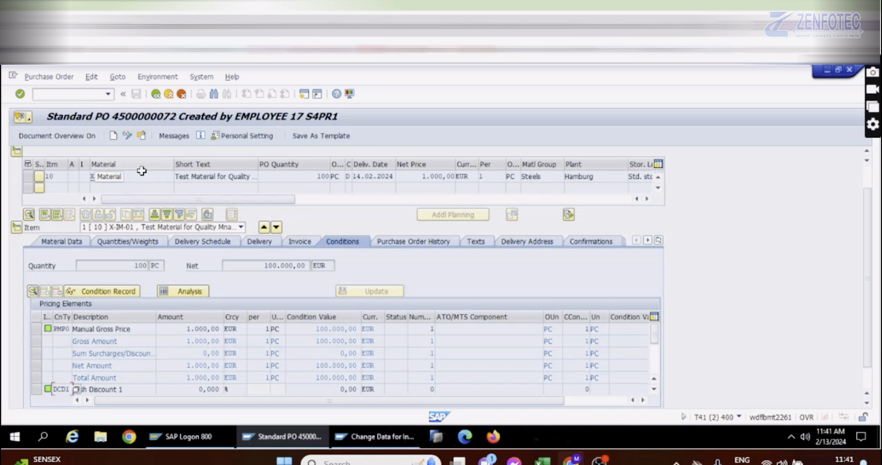
left_click(369, 178)
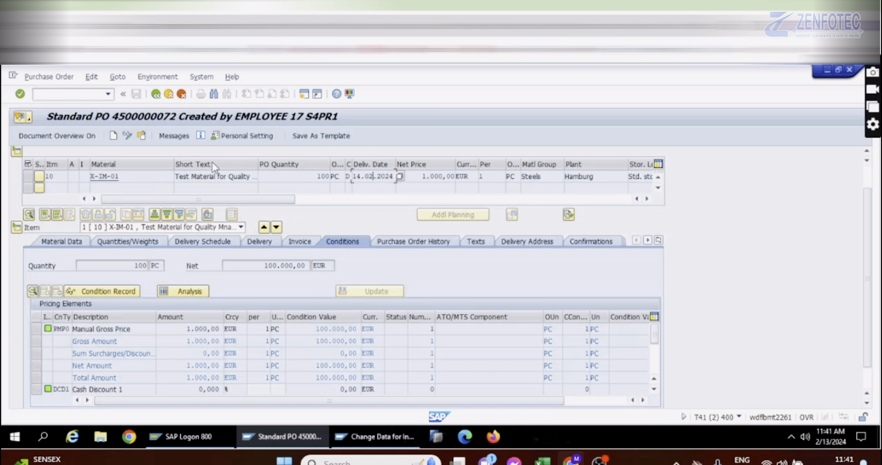
left_click(442, 244)
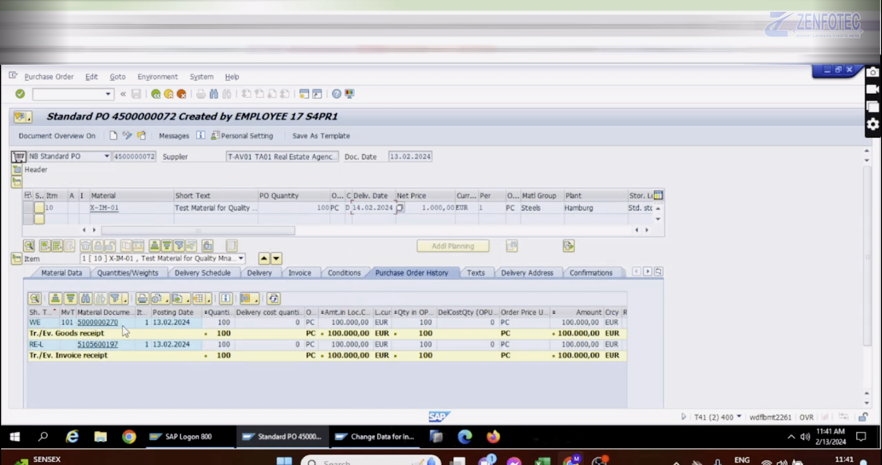
Step: Open the goods receipt material document from the purchase order history and display its inspection lot
left_click(111, 323)
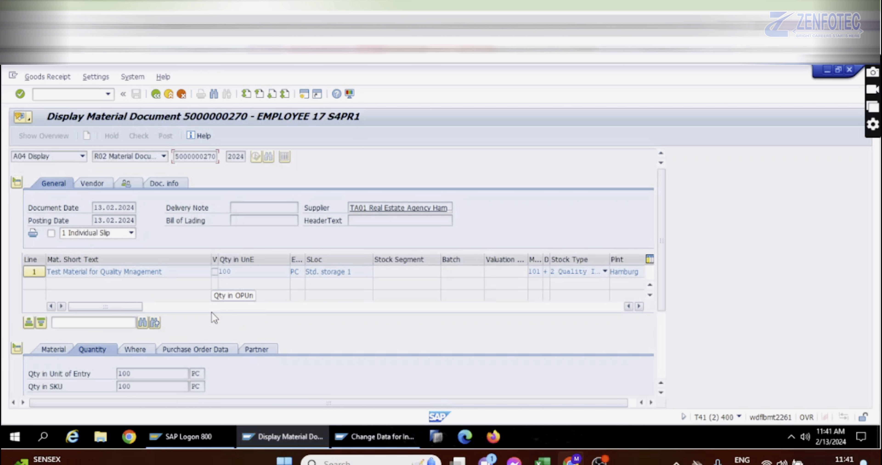
left_click(660, 369)
left_click(315, 323)
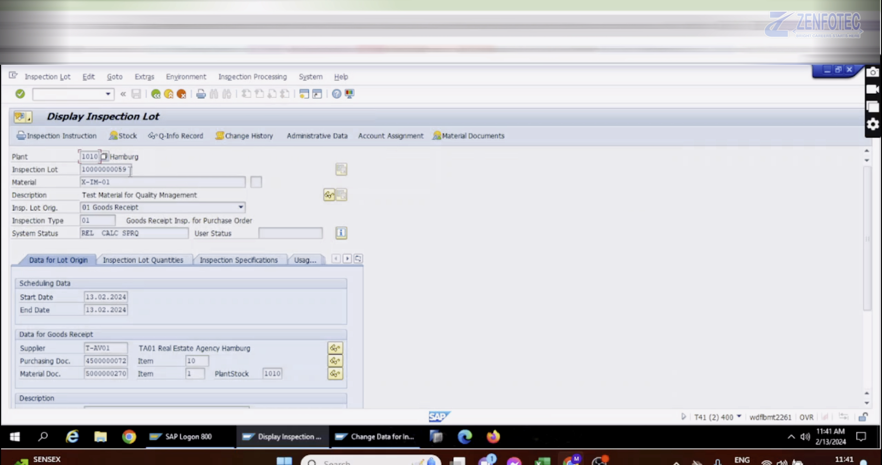
left_click(350, 437)
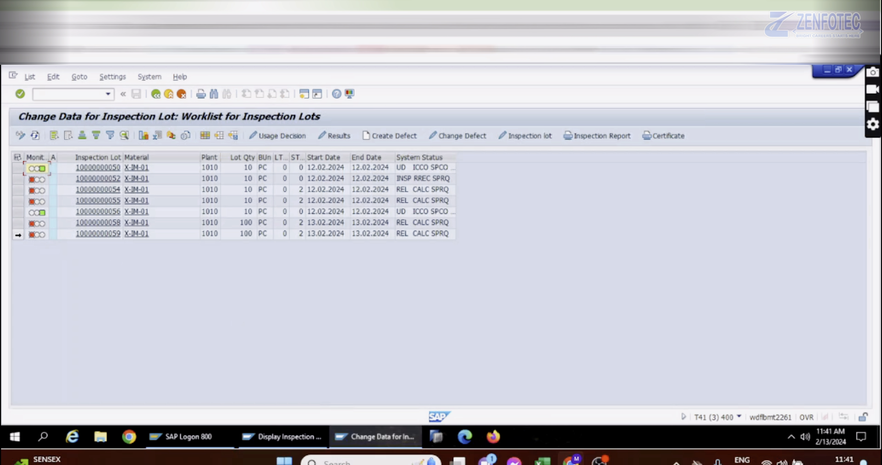
left_click(18, 235)
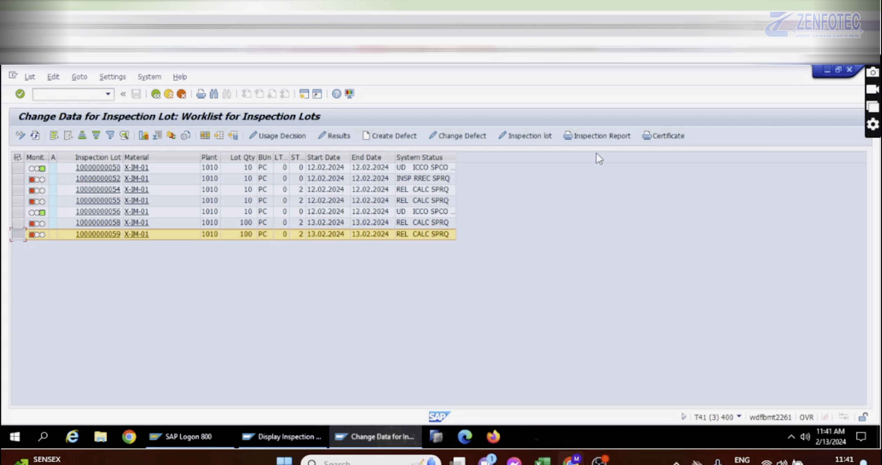
left_click(536, 139)
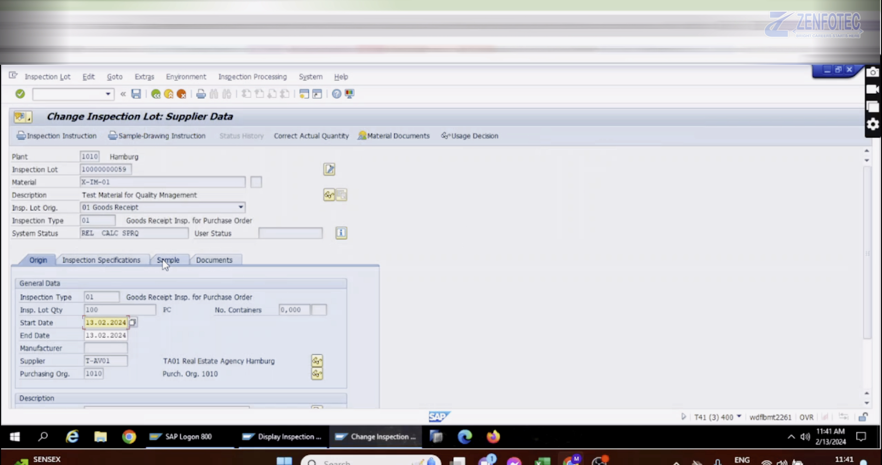
left_click(165, 261)
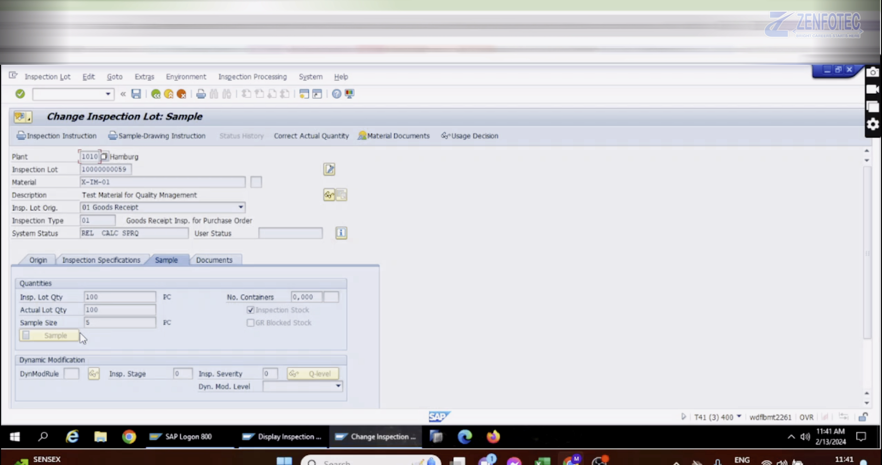
double_click(104, 298)
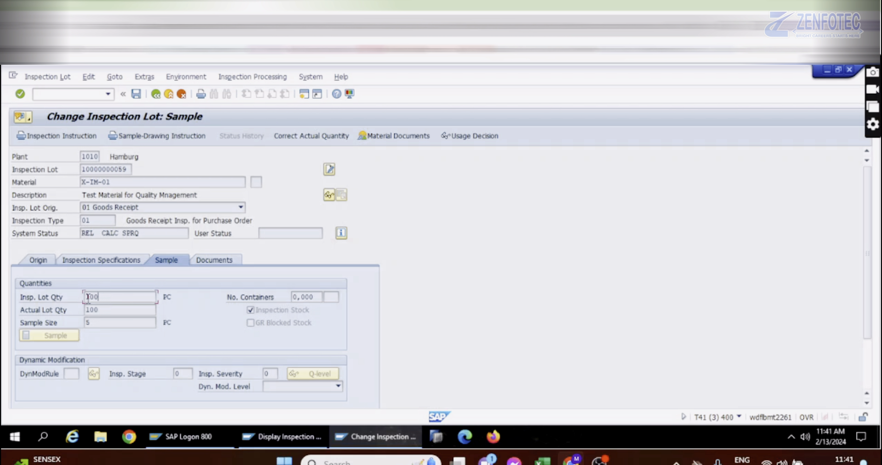
double_click(107, 323)
left_click(155, 94)
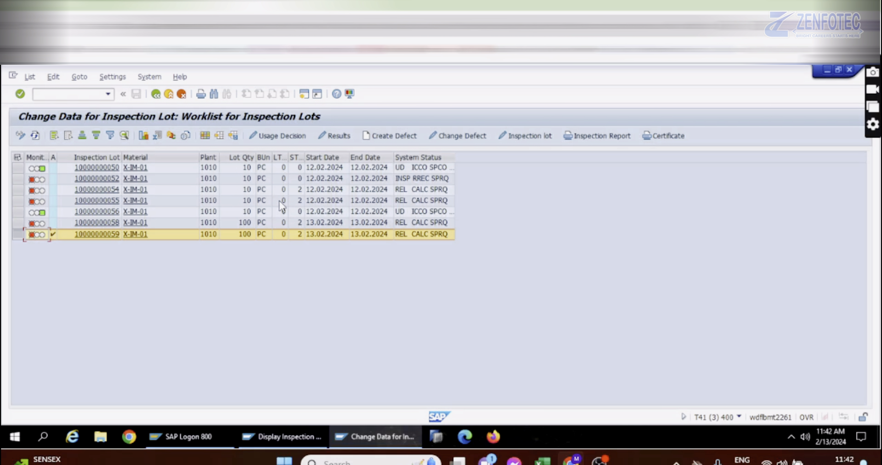
Step: Open results recording for the selected inspection lot and expand characteristic X-MIC-01 into single result rows
left_click(348, 137)
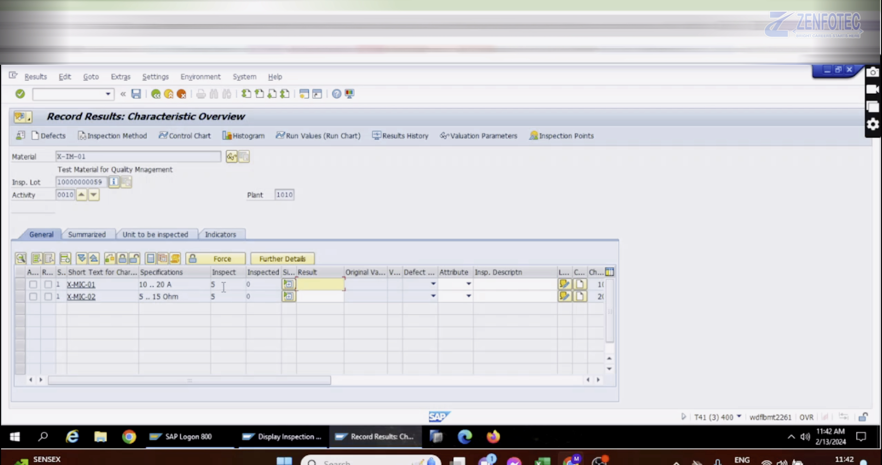
left_click(223, 287)
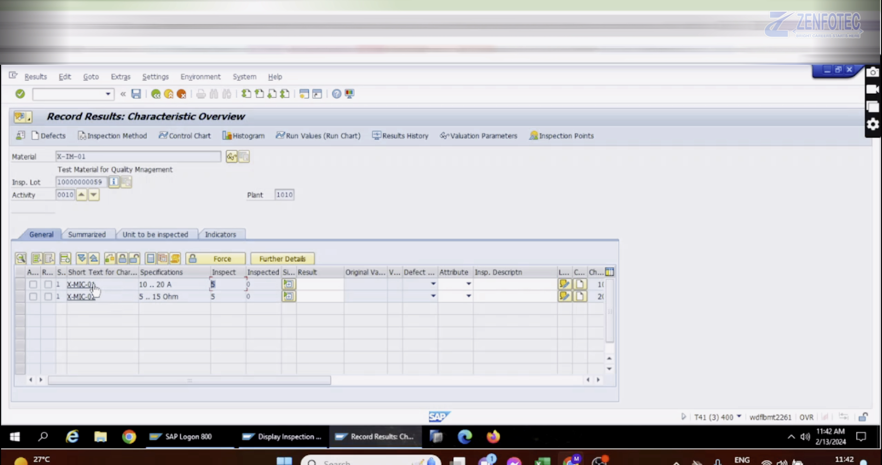
left_click(288, 284)
Step: Record the five single results 12, 13, 14, 12 and 10 for characteristic X-MIC-01
left_click(312, 295)
type("12")
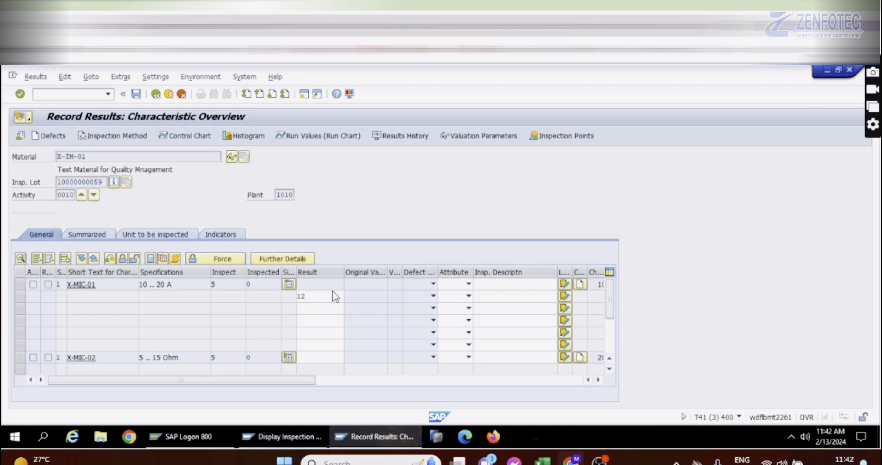
key("Return")
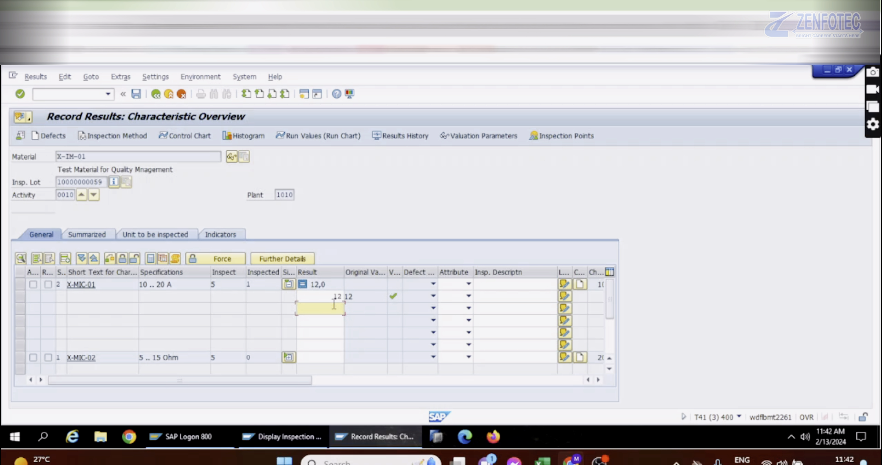
type("13")
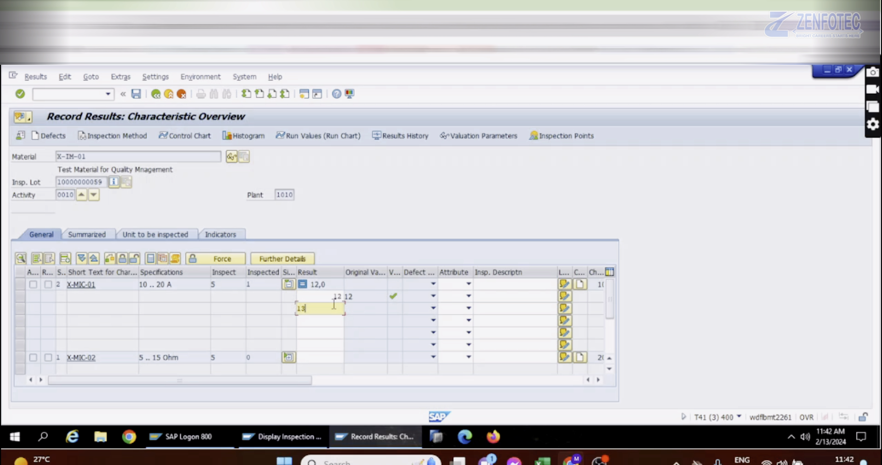
key("Return")
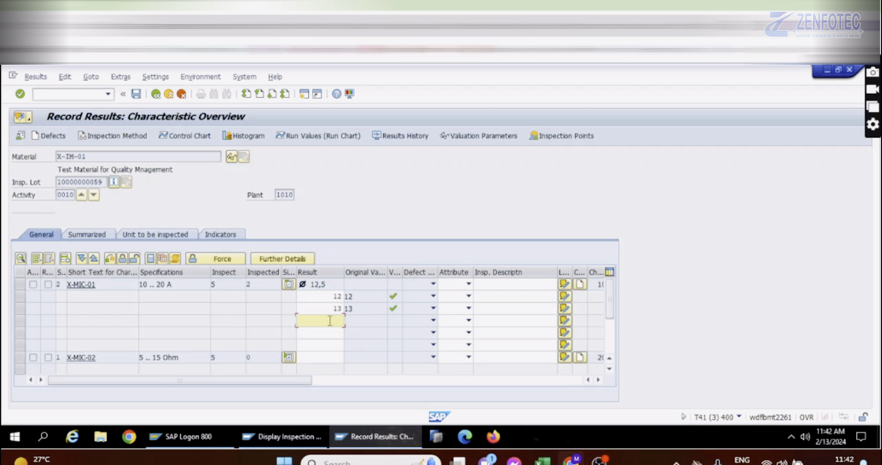
type("14")
key("Return")
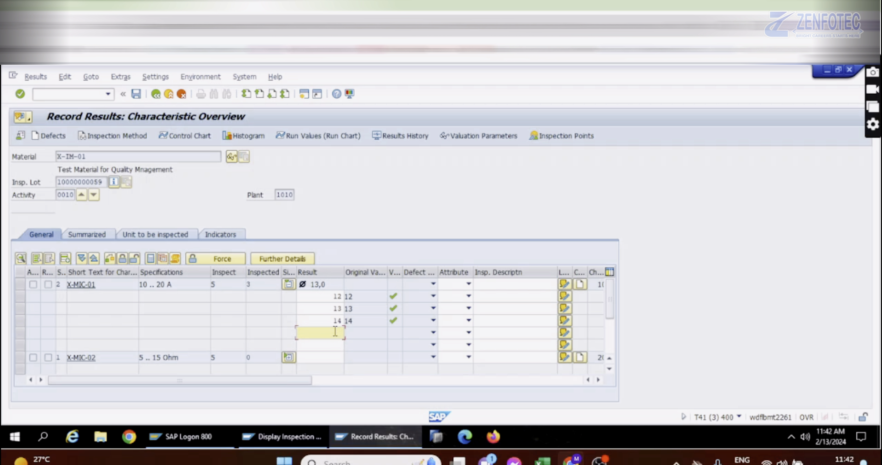
type("12")
key("Return")
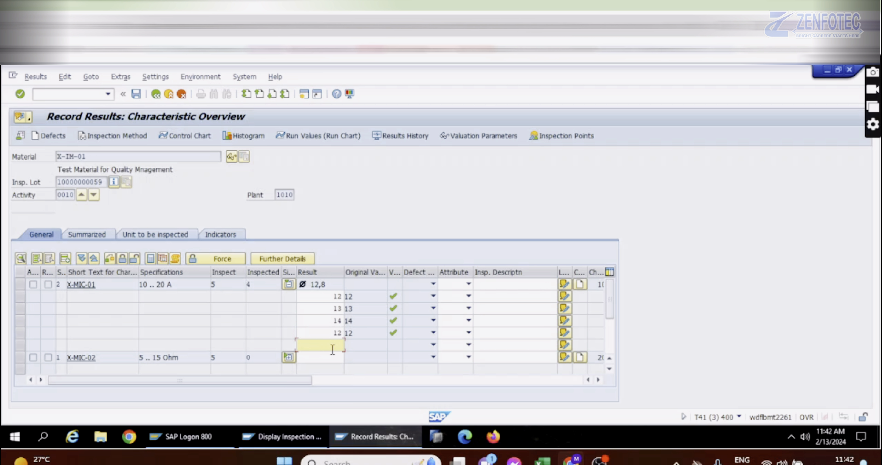
type("10")
key("Return")
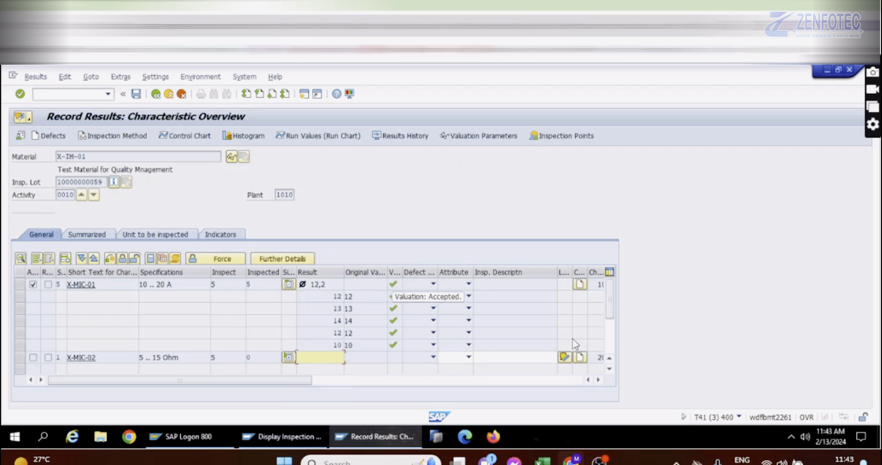
Step: Expand characteristic X-MIC-02 into single result rows and check its specification limits and unit
left_click(609, 370)
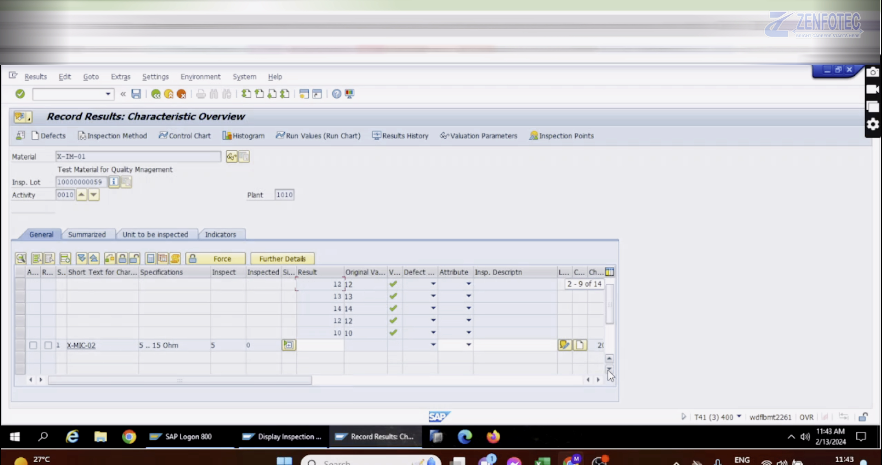
left_click(609, 369)
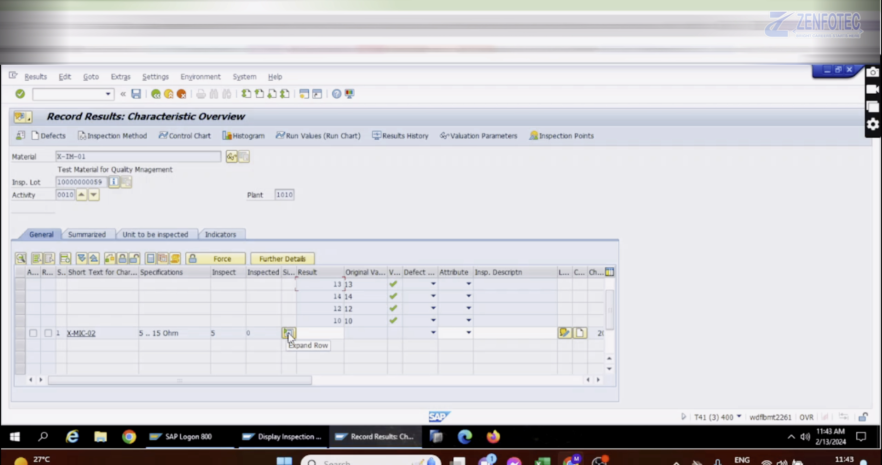
left_click(288, 334)
left_click(319, 346)
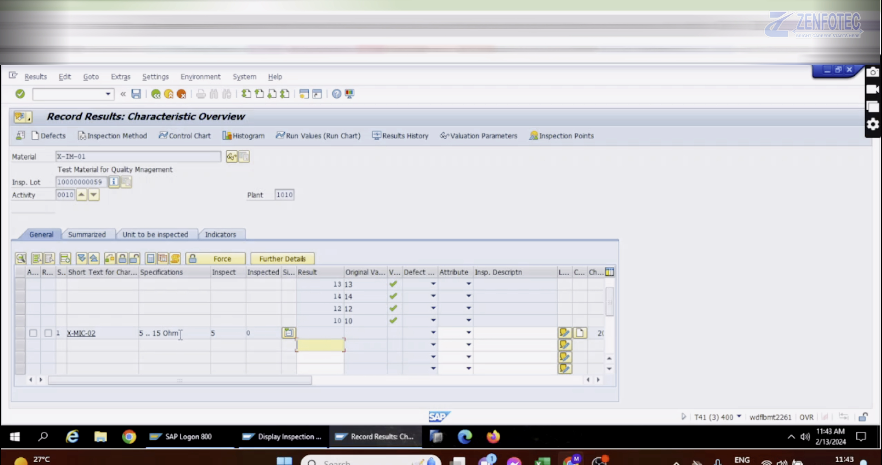
double_click(168, 333)
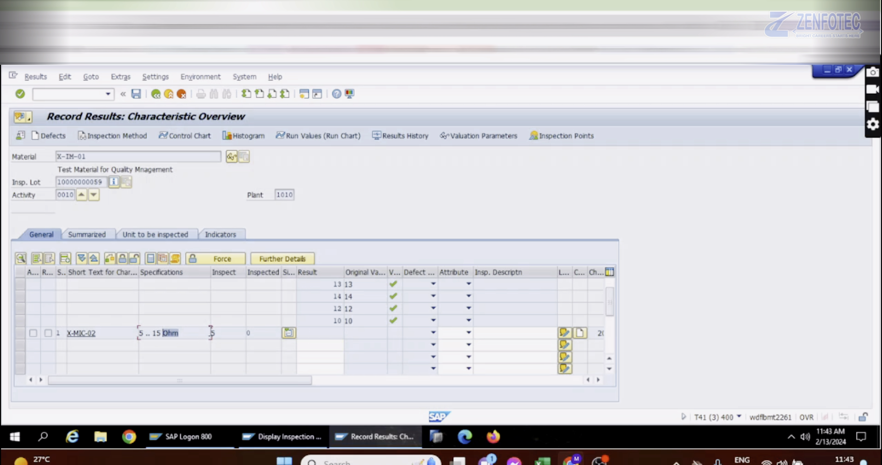
left_click(331, 345)
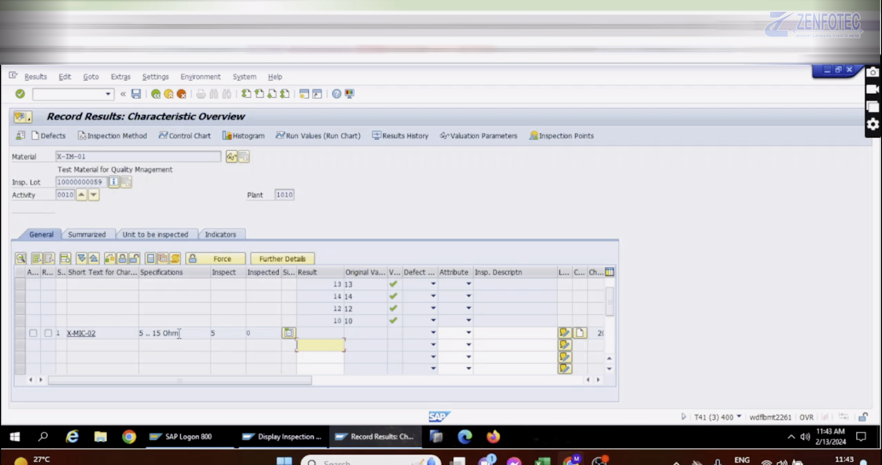
left_click_drag(179, 334, 161, 337)
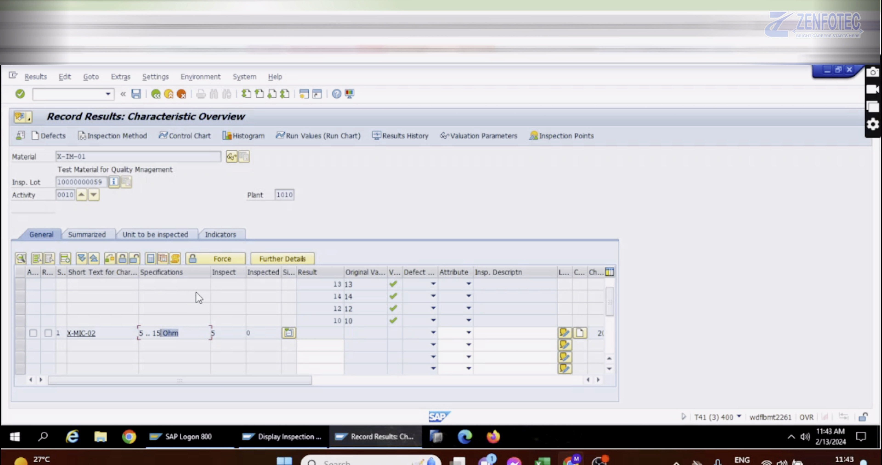
left_click(336, 343)
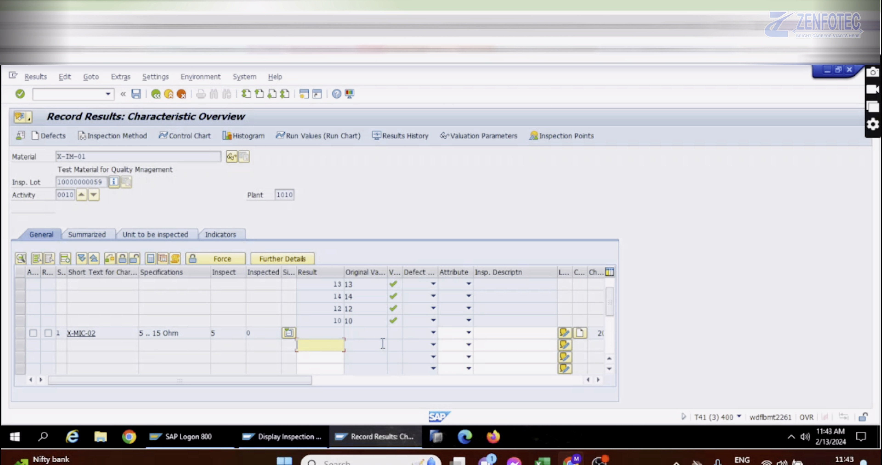
Step: Record the single results for characteristic X-MIC-02, including 10, 12, 13 and 14, and save the results
type("10")
left_click(329, 355)
type("12")
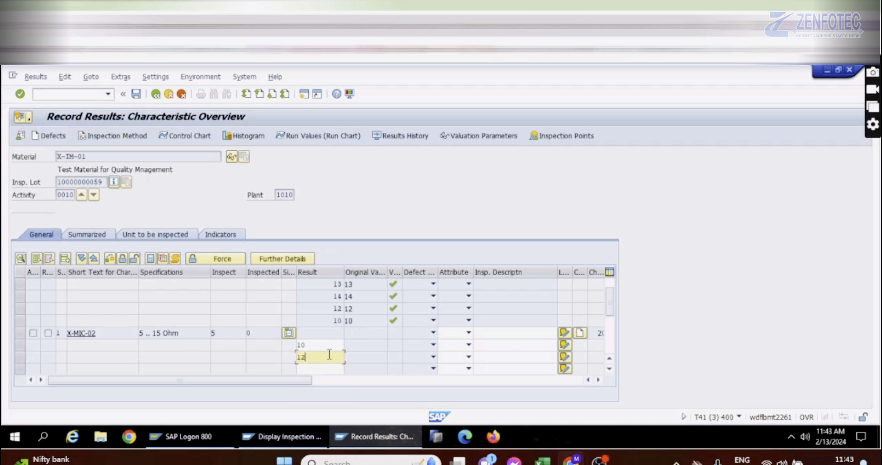
key("Return")
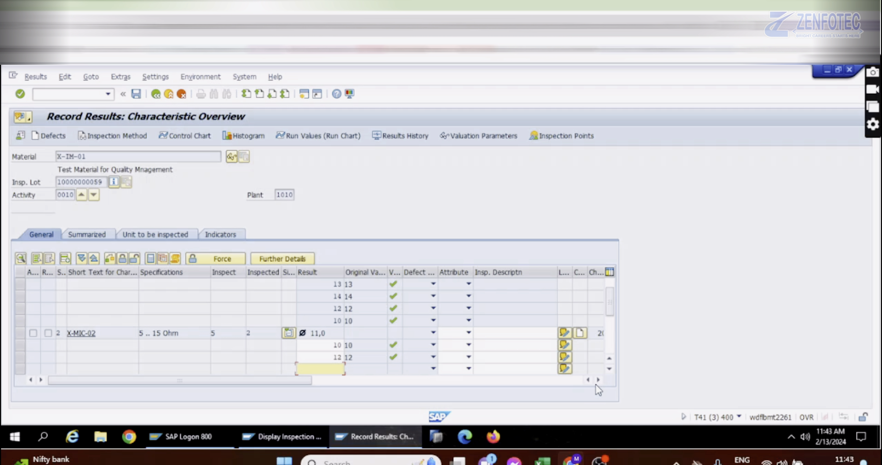
left_click(610, 369)
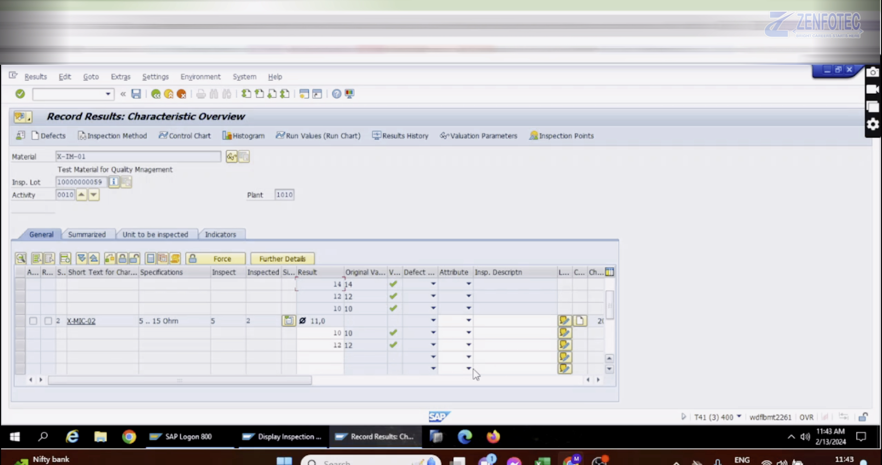
left_click(325, 357)
type("13")
left_click(328, 368)
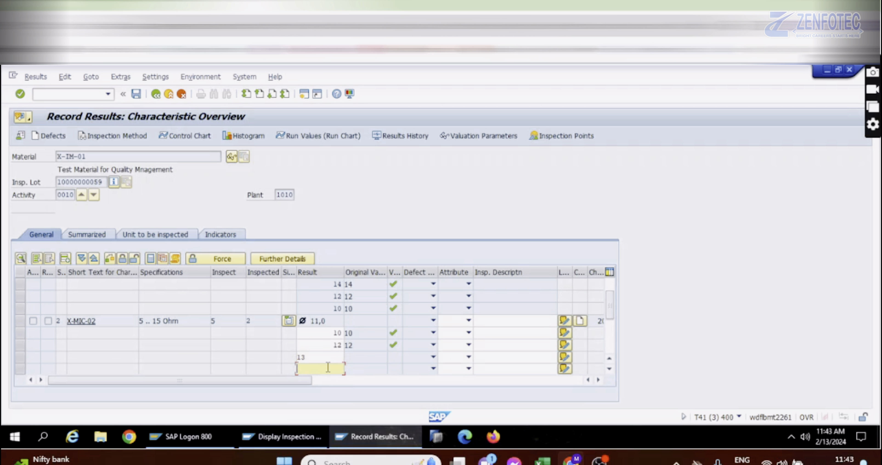
type("14")
key("Return")
left_click(339, 346)
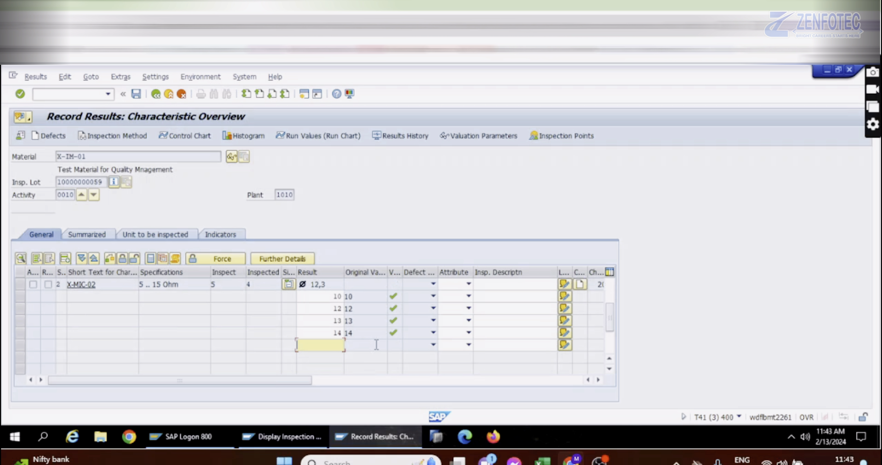
key("ctrl+s")
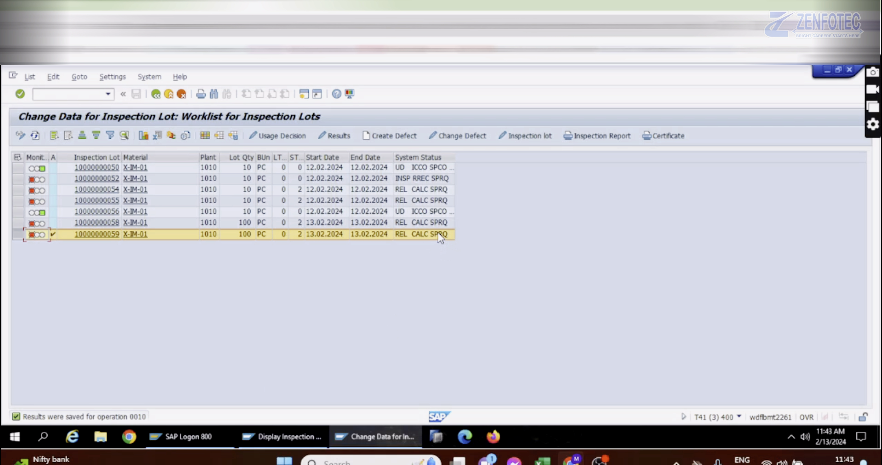
left_click(35, 136)
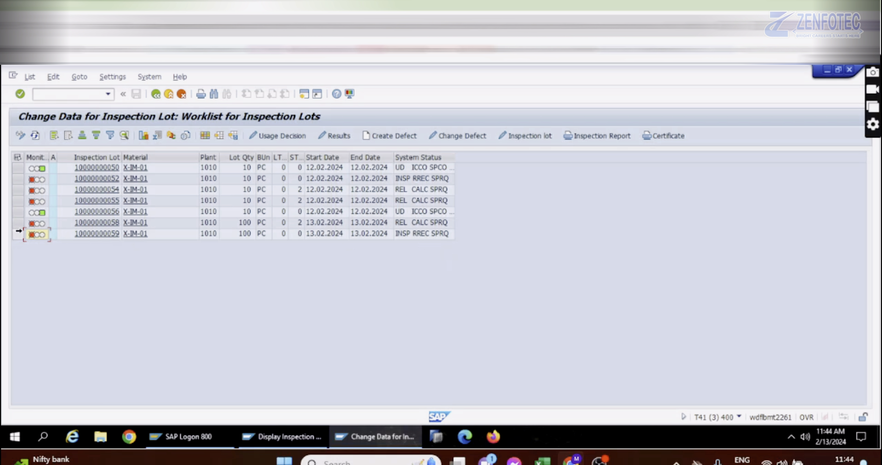
left_click(19, 231)
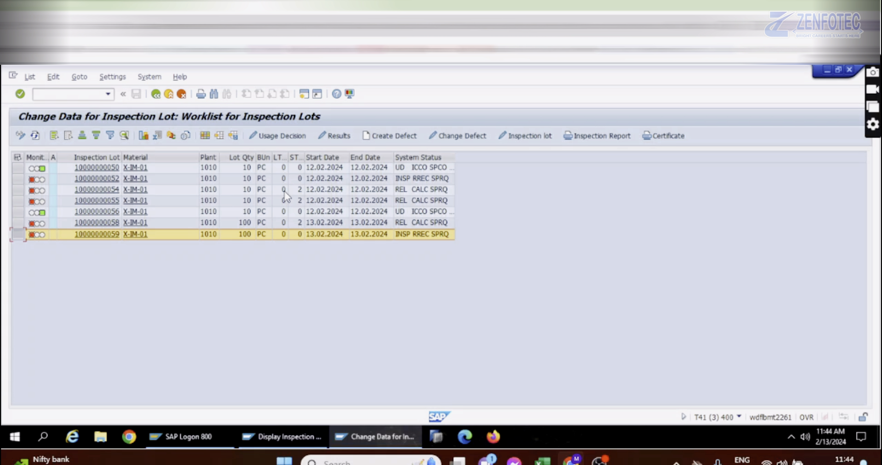
left_click(303, 137)
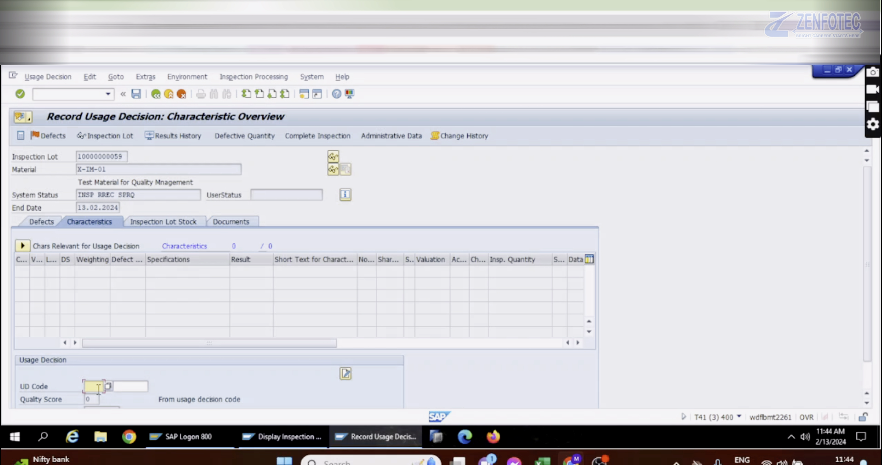
left_click(108, 386)
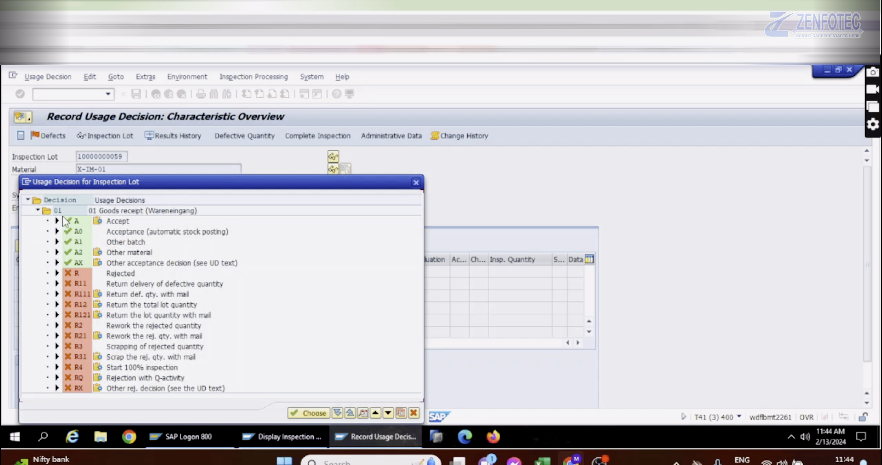
double_click(68, 218)
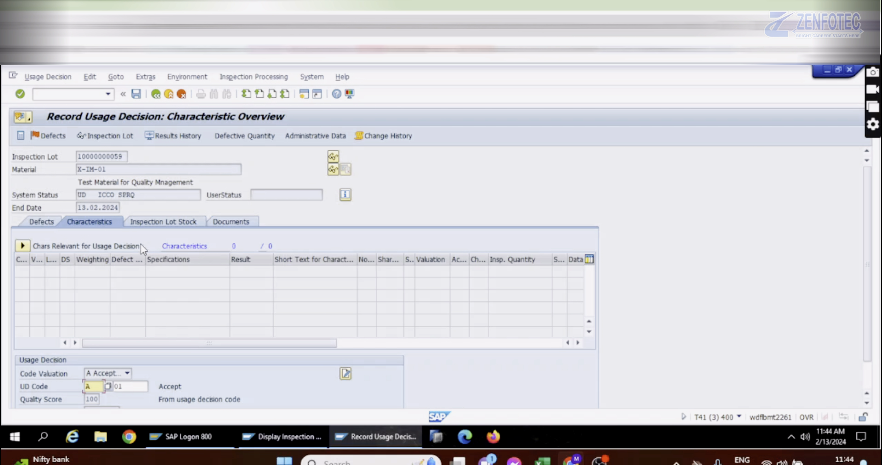
Step: In the inspection lot stock, post 100 PC to unrestricted use and save the usage decision
left_click(174, 222)
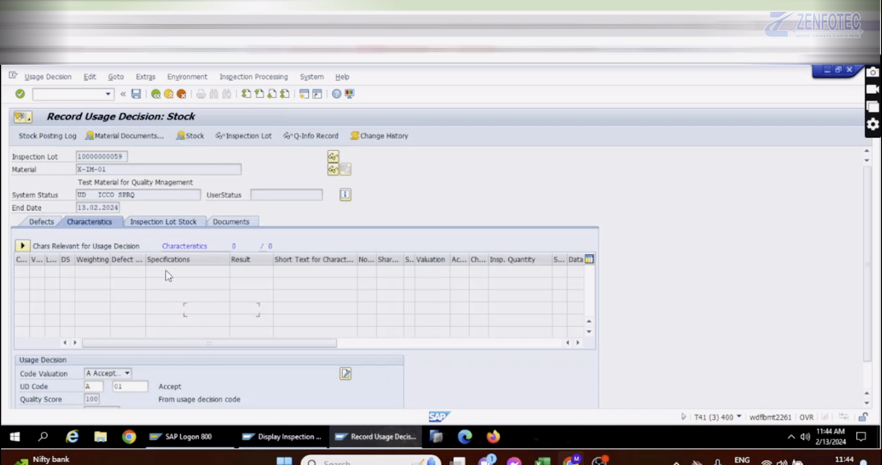
double_click(187, 297)
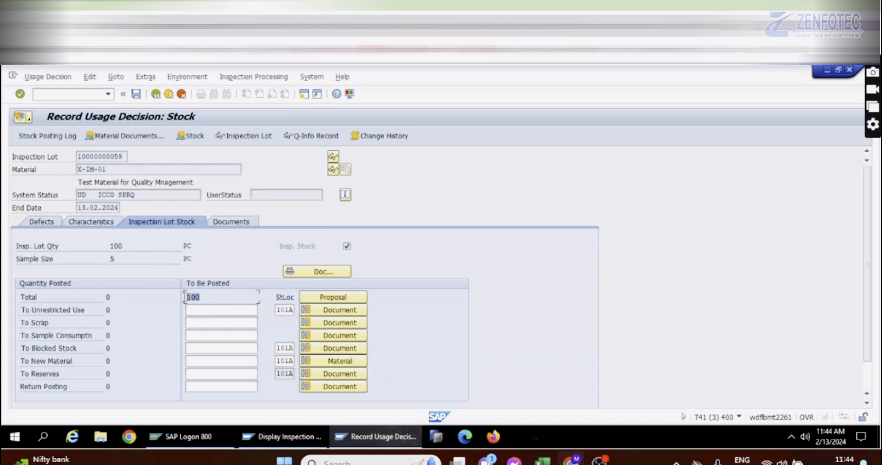
left_click(198, 310)
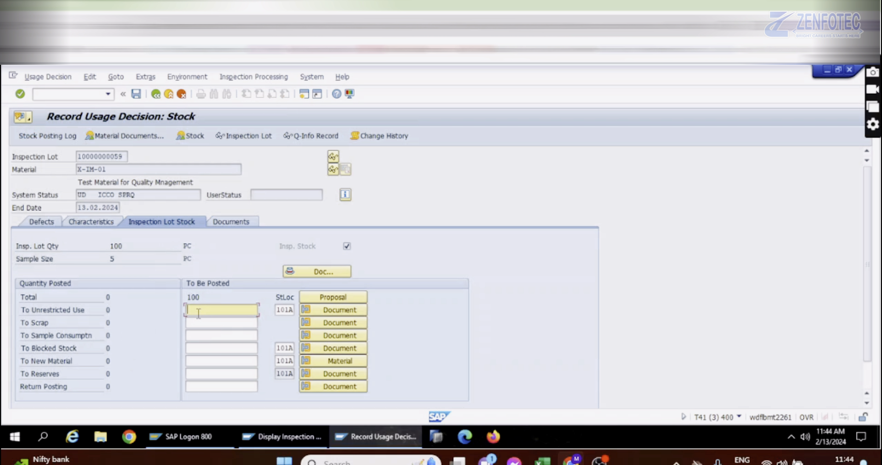
type("100")
key("Return")
left_click_drag(206, 311, 187, 311)
left_click(136, 94)
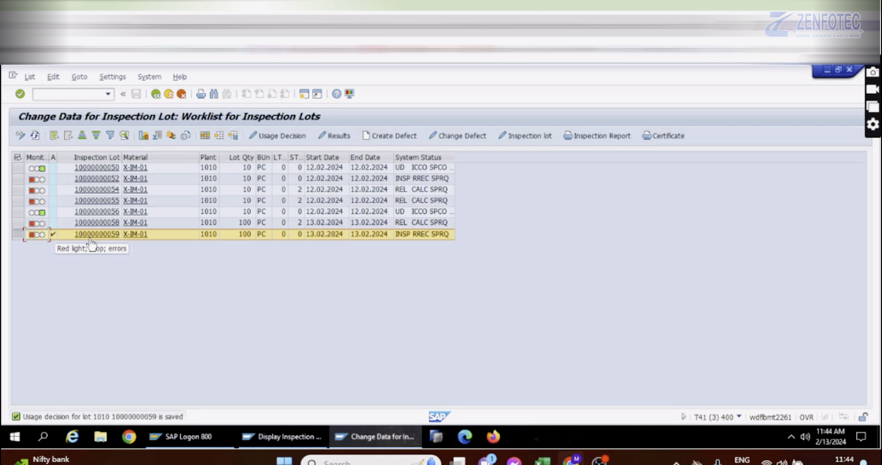
left_click(36, 136)
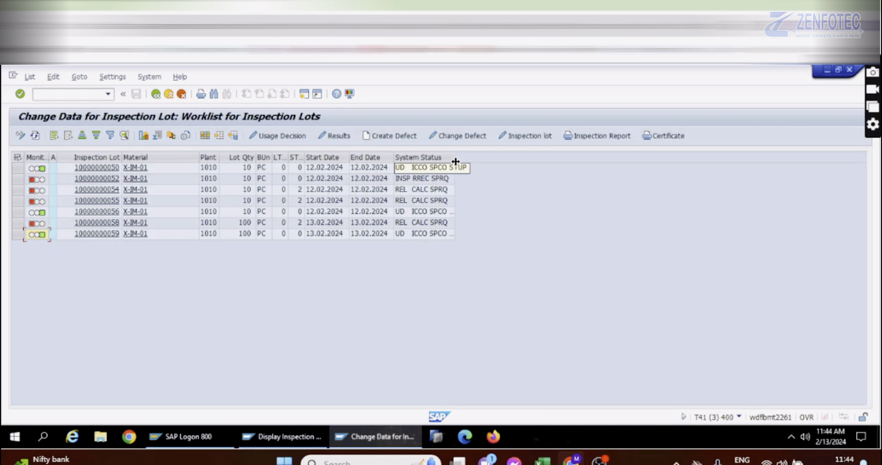
left_click_drag(456, 158, 485, 160)
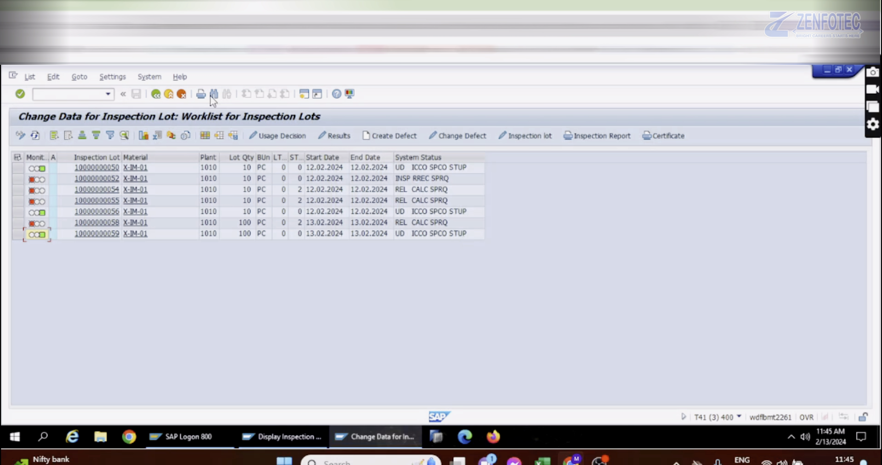
left_click(156, 94)
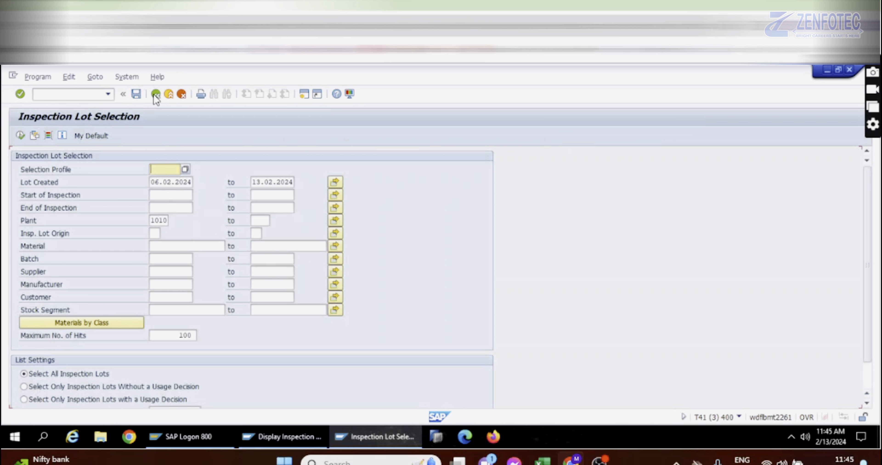
left_click(156, 95)
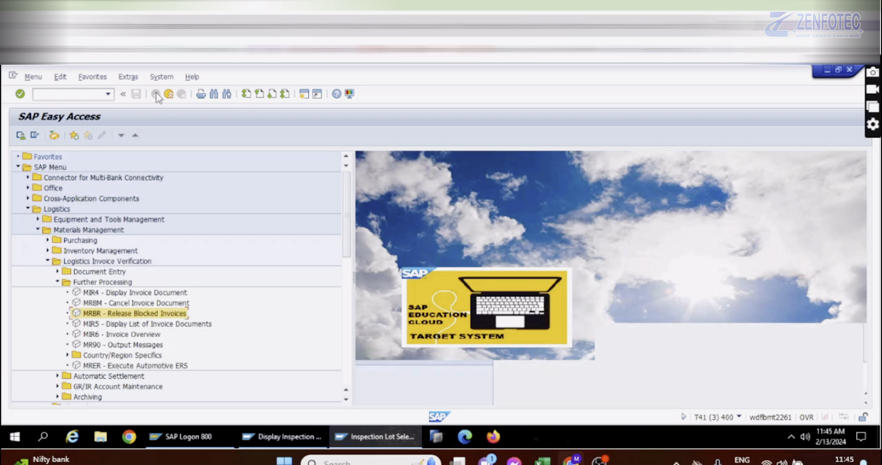
double_click(80, 312)
left_click(179, 179)
key("BackSpace")
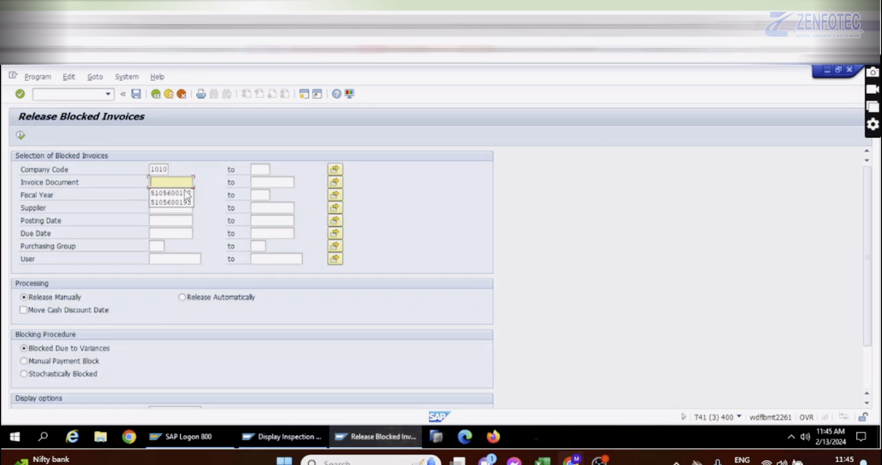
left_click(185, 192)
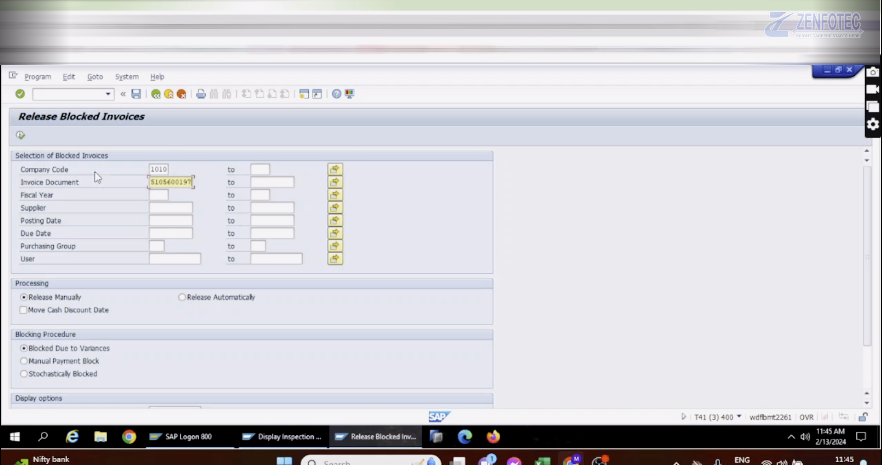
Step: Switch to the material document session and open the purchase order's history to verify the invoice document number
left_click(309, 433)
left_click(155, 94)
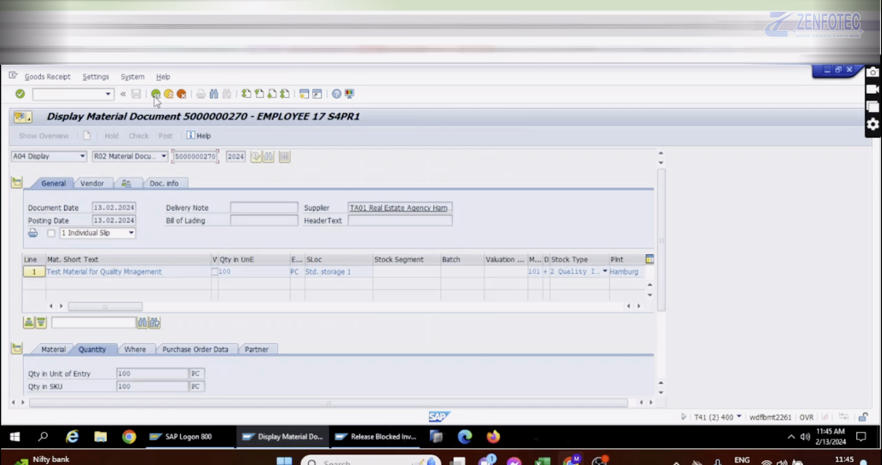
left_click(211, 350)
double_click(151, 374)
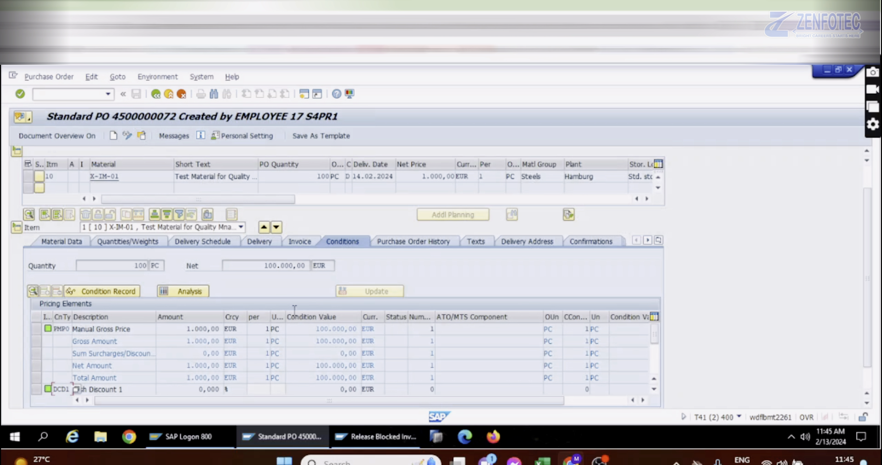
left_click(384, 242)
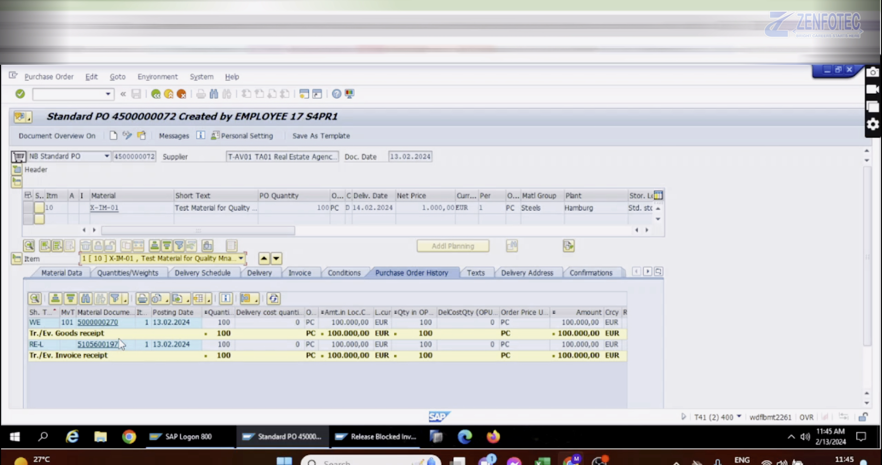
Step: Return to the Release Blocked Invoices session, list the selected invoice and examine its blocking reason columns
left_click(298, 438)
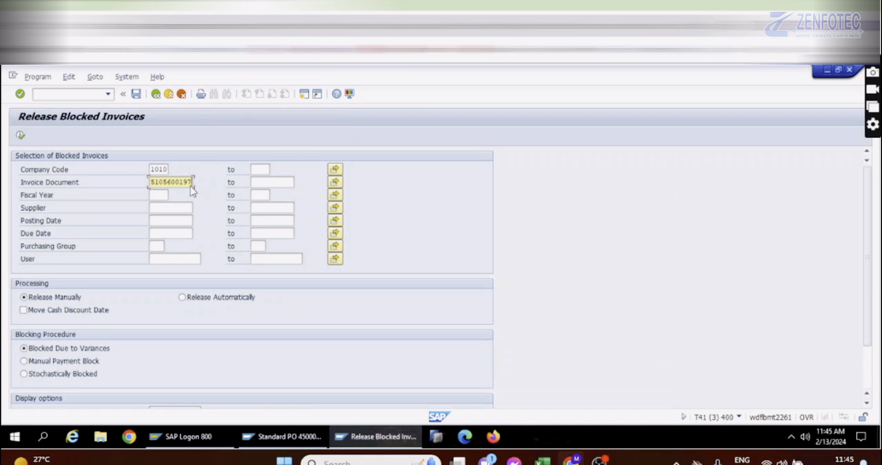
left_click(20, 135)
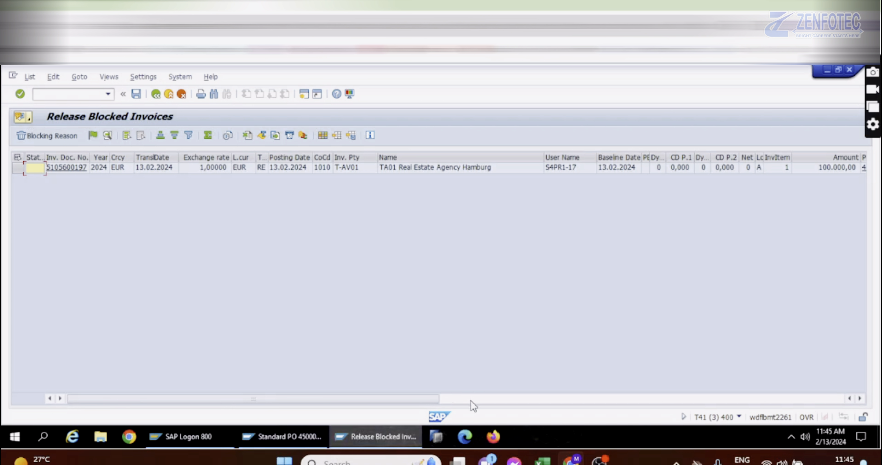
left_click(482, 405)
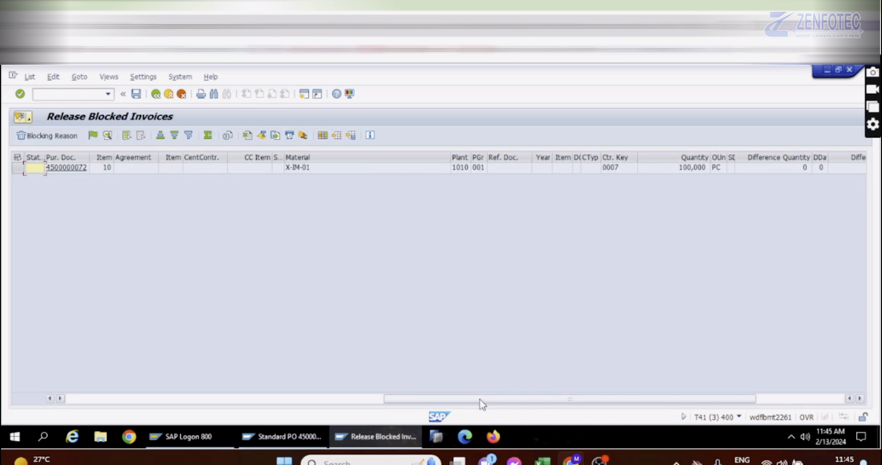
left_click(779, 399)
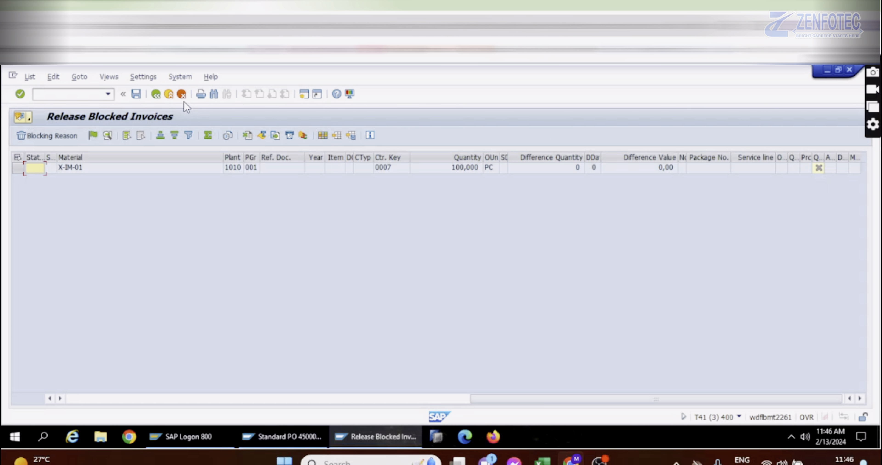
Step: Return to the blocked invoice selection, set processing to Release Automatically and execute the release for company code 1010
left_click(156, 94)
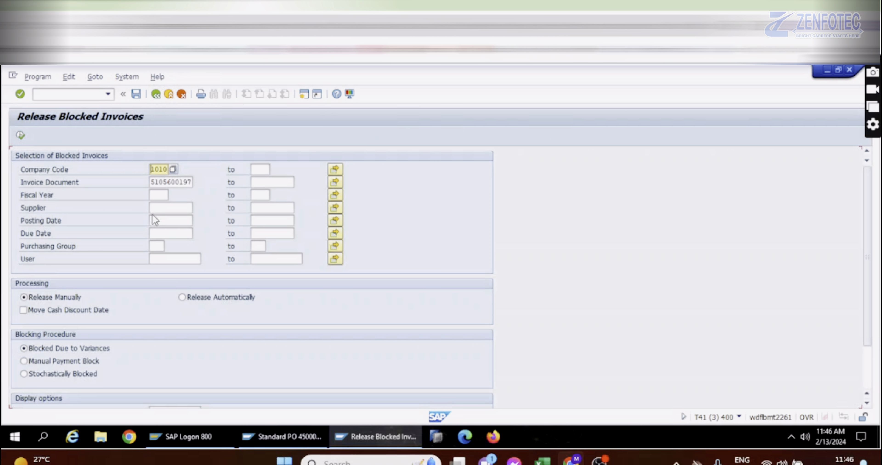
left_click(182, 298)
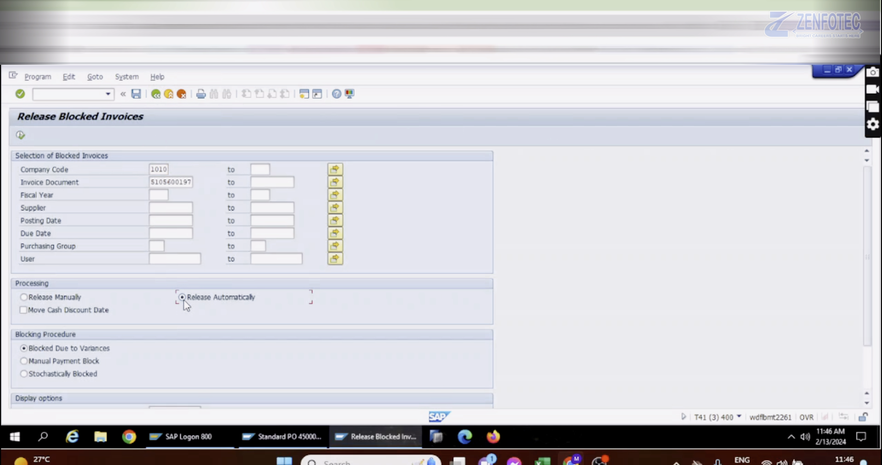
left_click(20, 133)
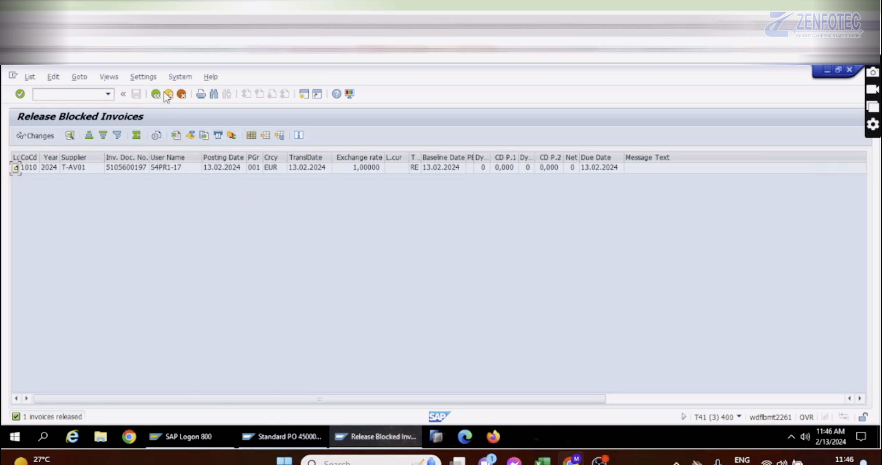
left_click(153, 98)
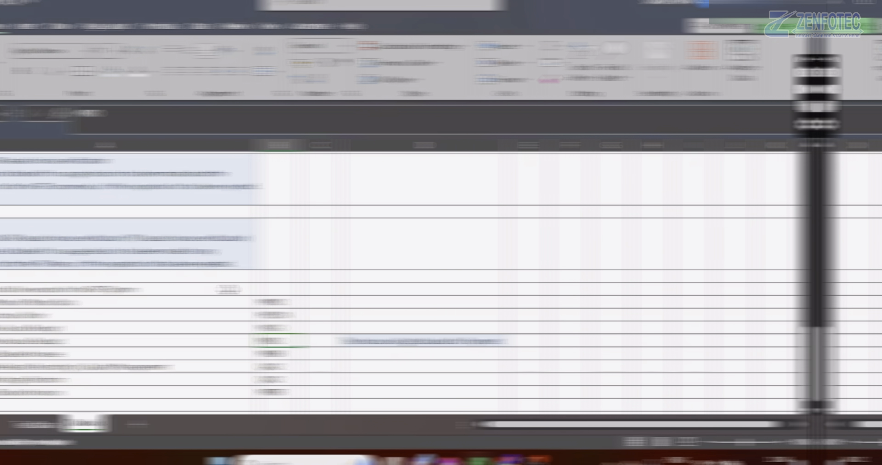
Step: In the Excel workbook's Details sheet, review the quality inspection invoice-block diagram and the notes on blocking reason Quality
scroll(386, 300, "up", 3)
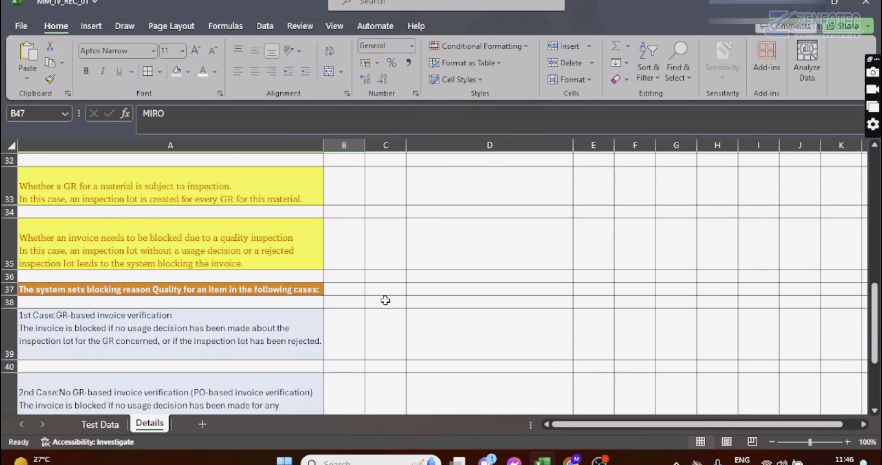
scroll(386, 300, "up", 10)
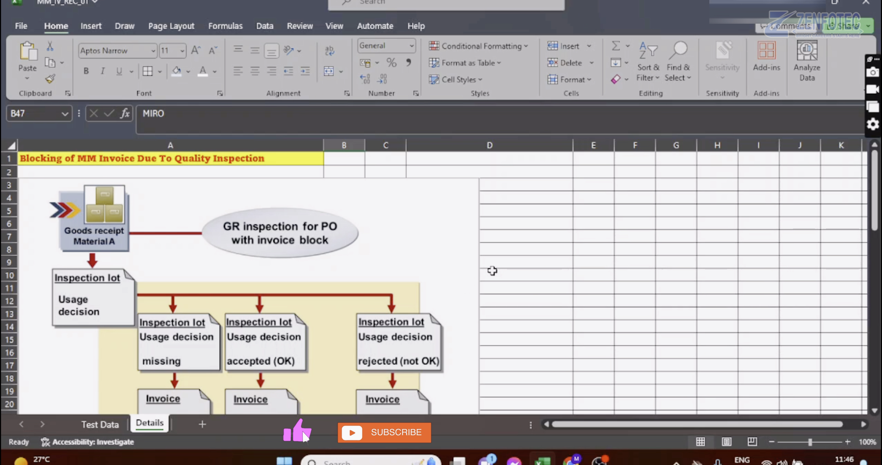
scroll(537, 239, "down", 5)
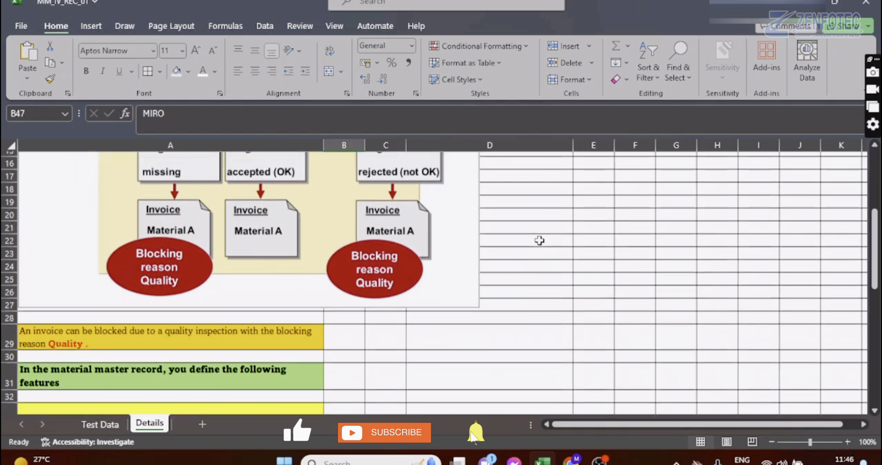
scroll(540, 240, "down", 3)
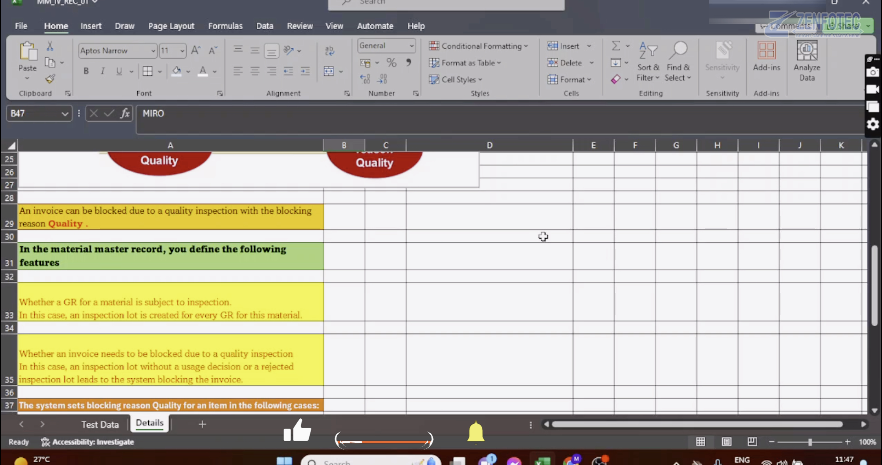